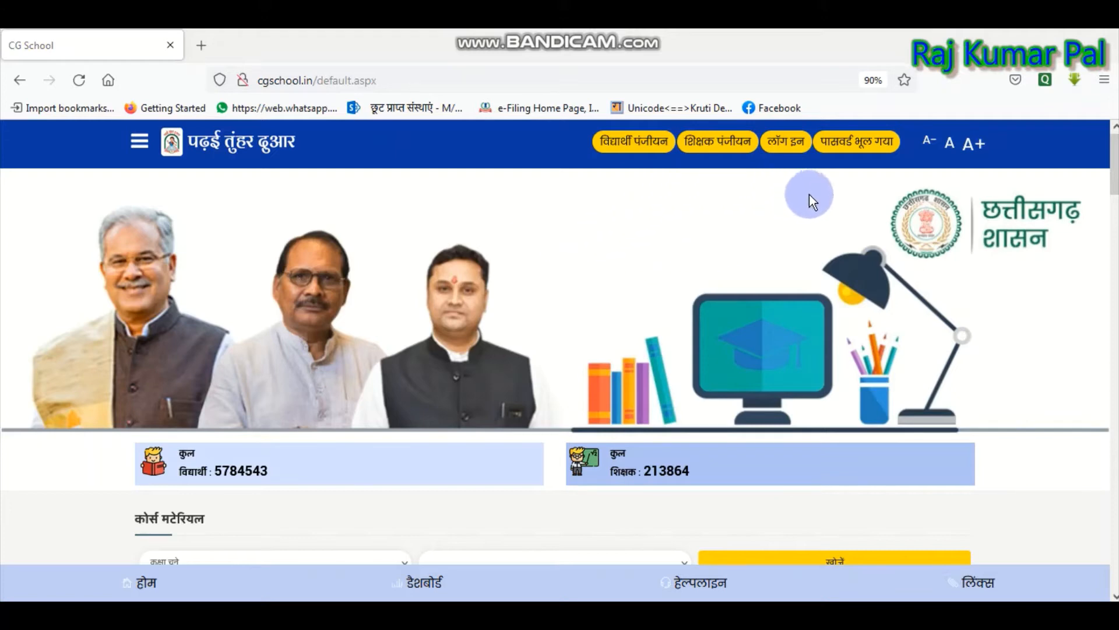
- Log in to the portal and continue with the teacher (शिक्षक) option
click(779, 143)
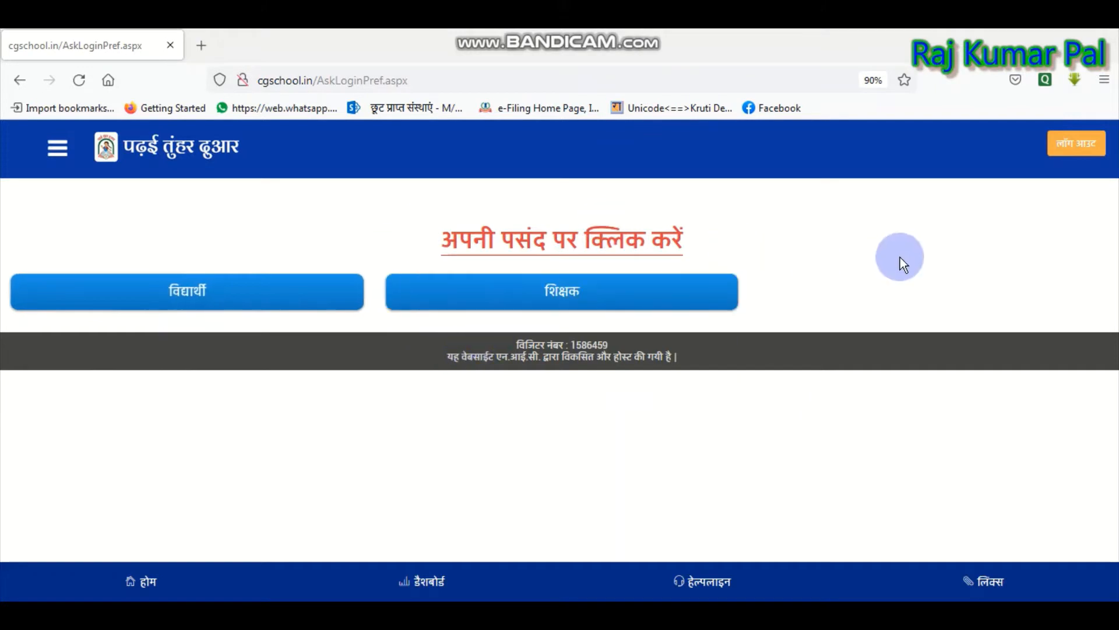
click(612, 295)
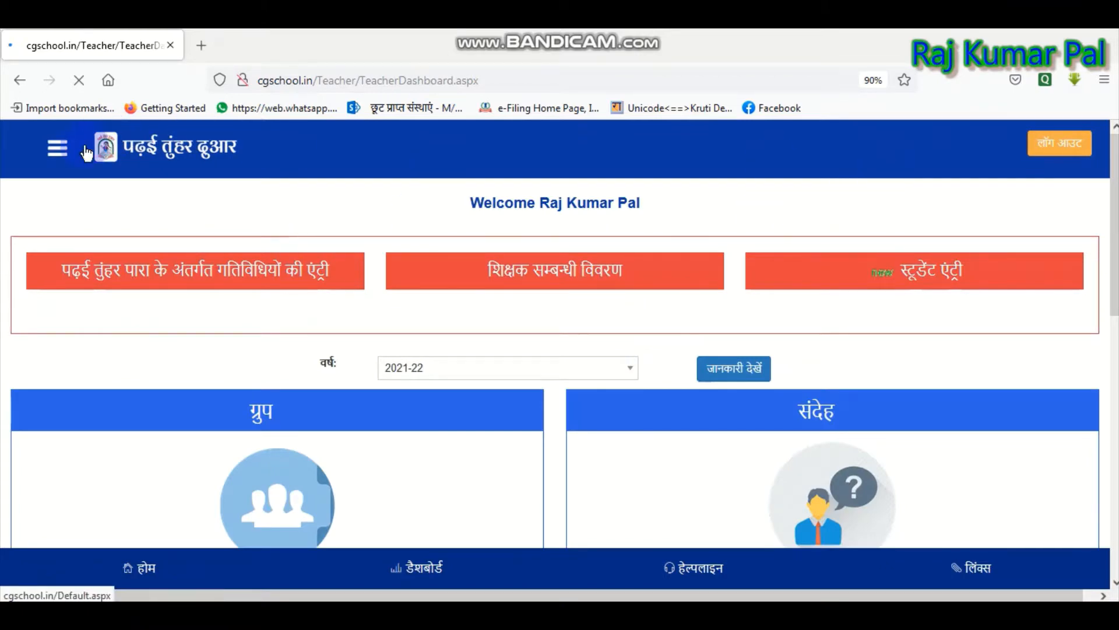
- Open the baseline test entry (बेसलाइन टेस्ट एंट्री) page from the student (विद्यार्थी) section of the teacher's tasks (शिक्षक के कार्य)
click(58, 157)
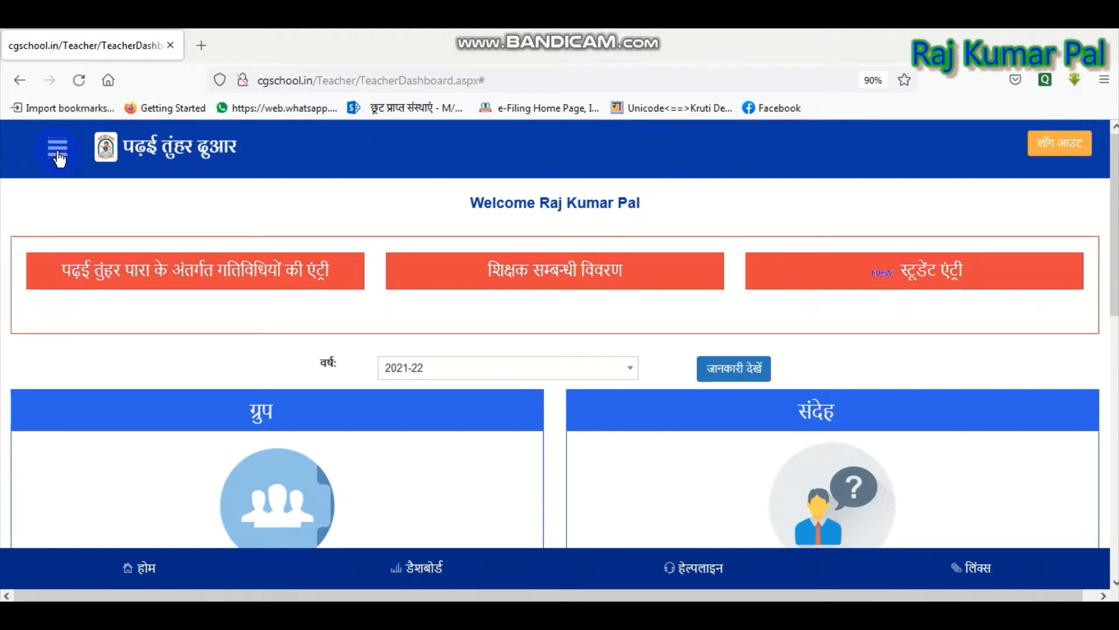
click(59, 156)
click(58, 158)
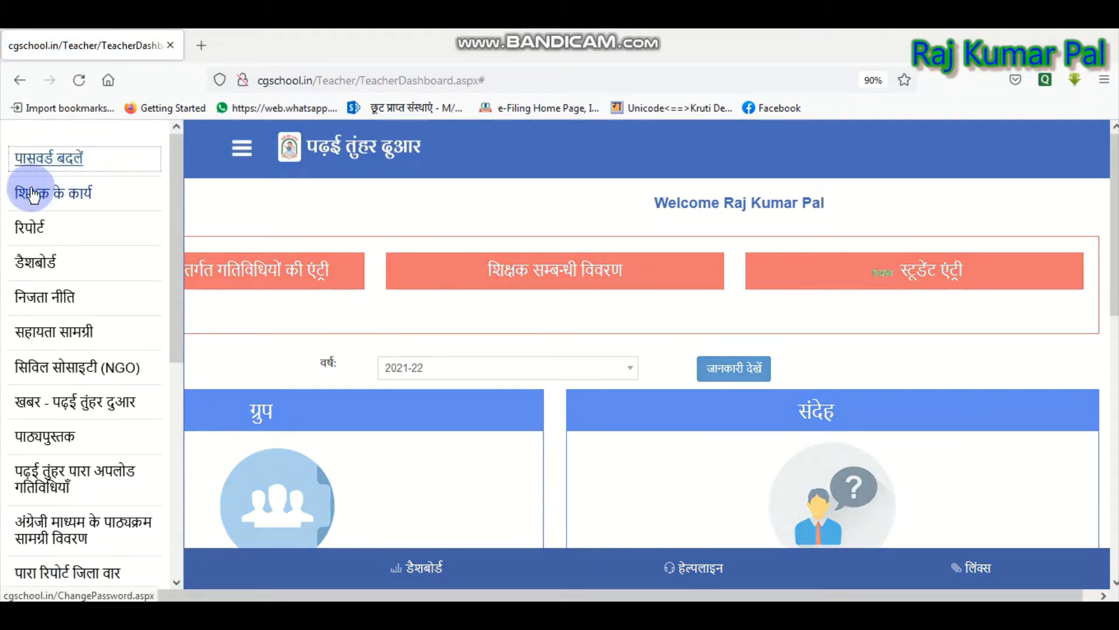
click(67, 201)
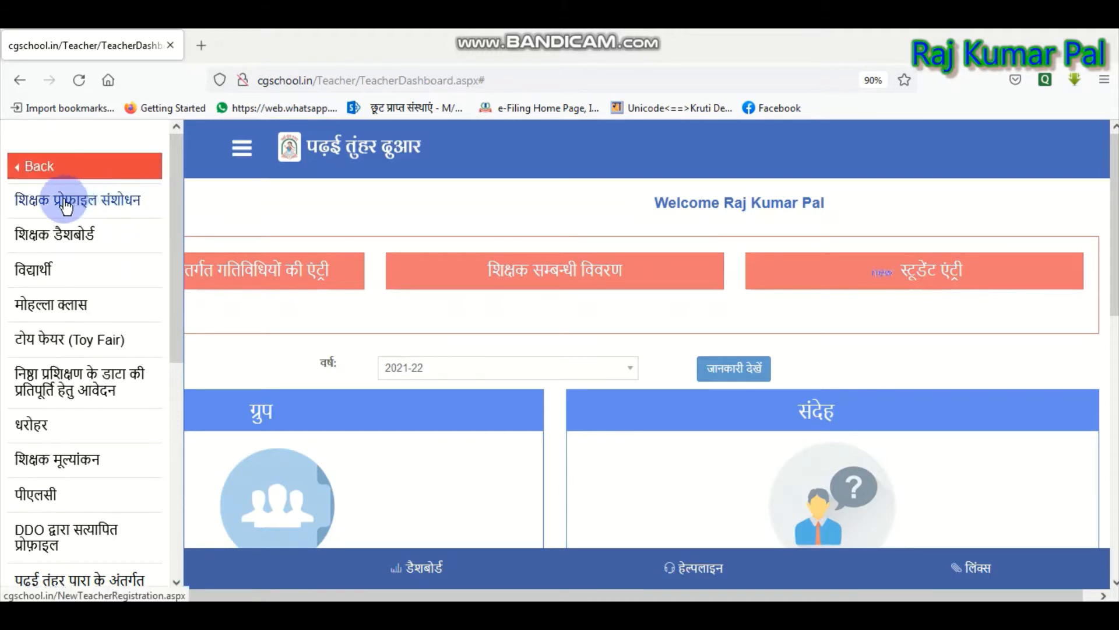
click(36, 272)
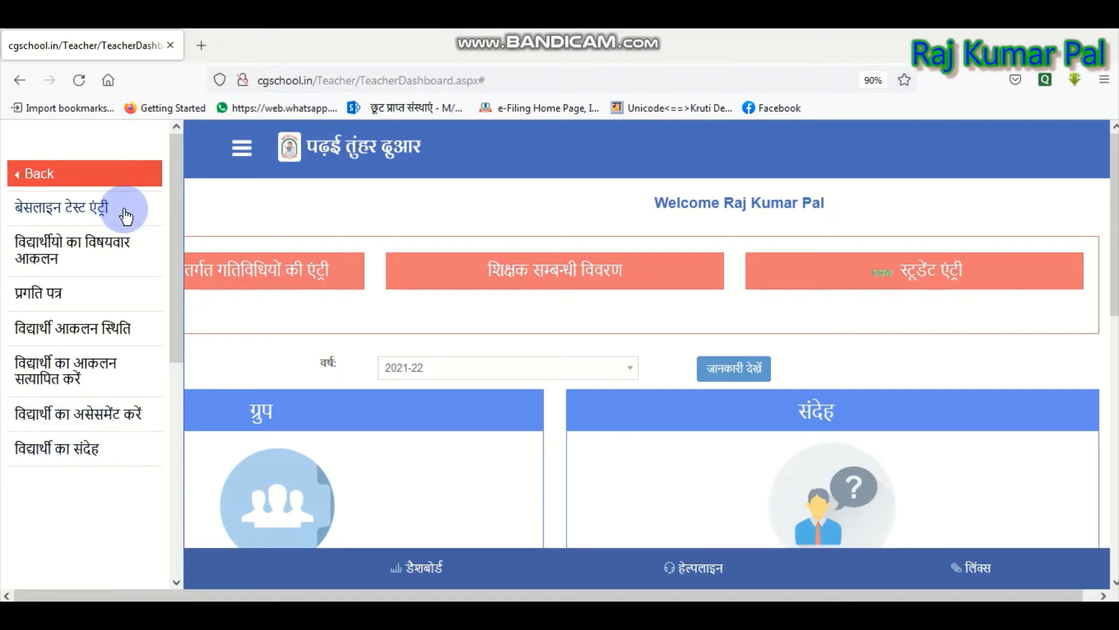
click(81, 219)
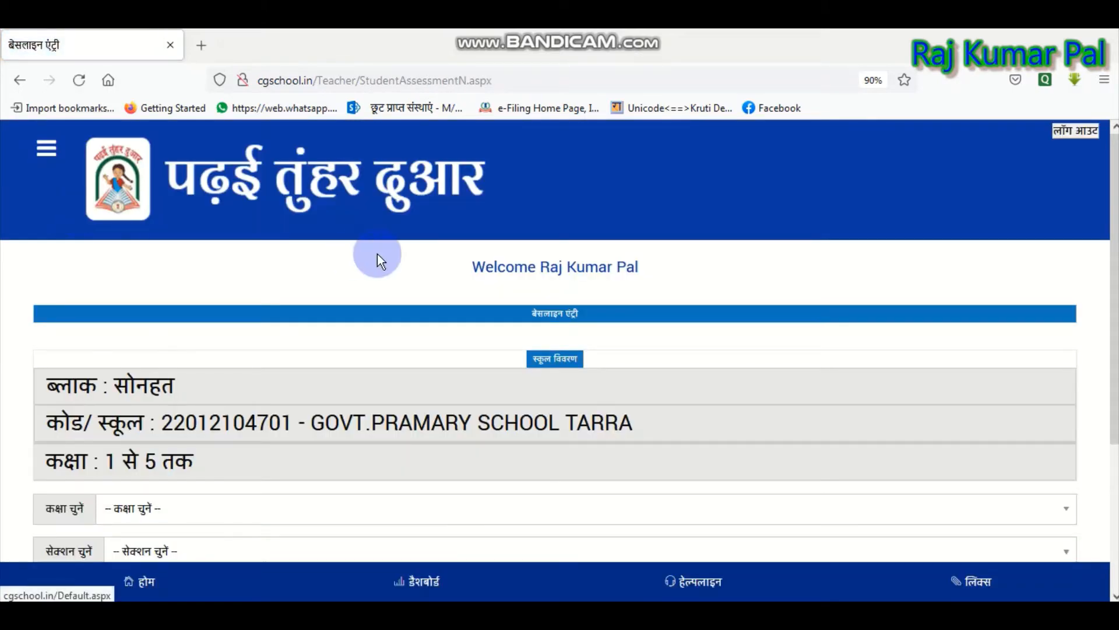
- Review the school details on the baseline entry page, including the block, school name and class range
scroll(802, 259, down, 2)
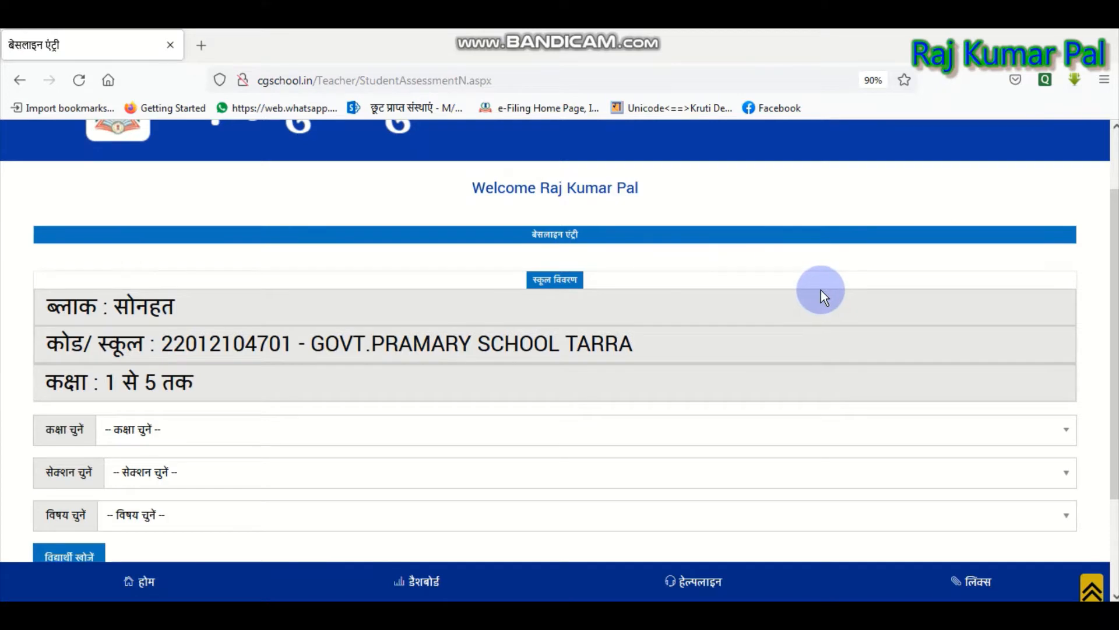
scroll(821, 290, down, 2)
scroll(684, 271, up, 2)
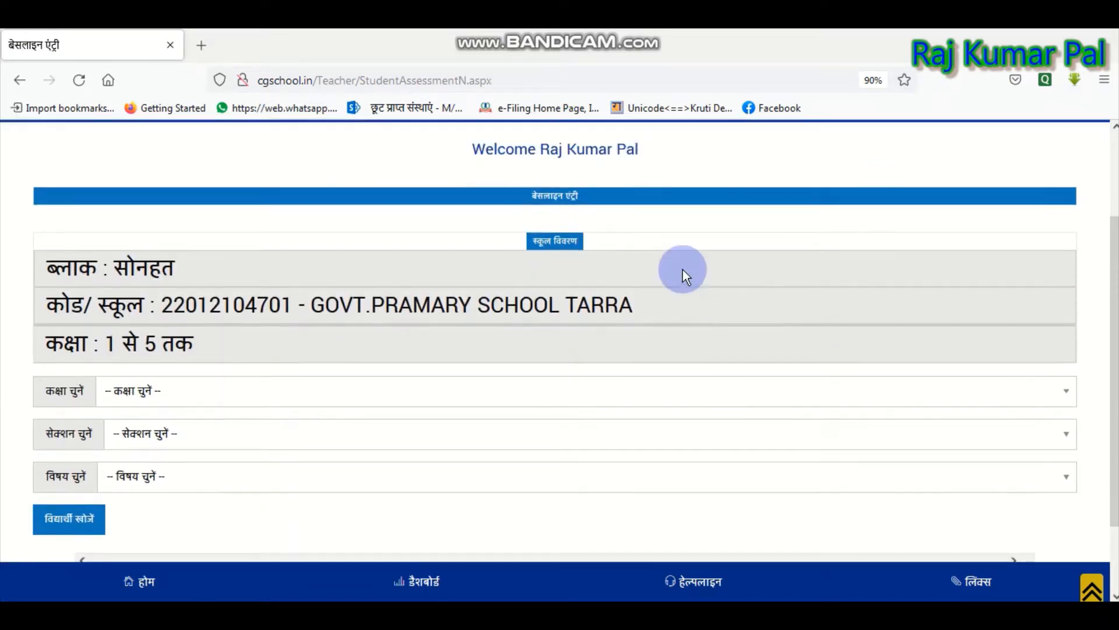
scroll(665, 246, down, 2)
scroll(521, 296, down, 1)
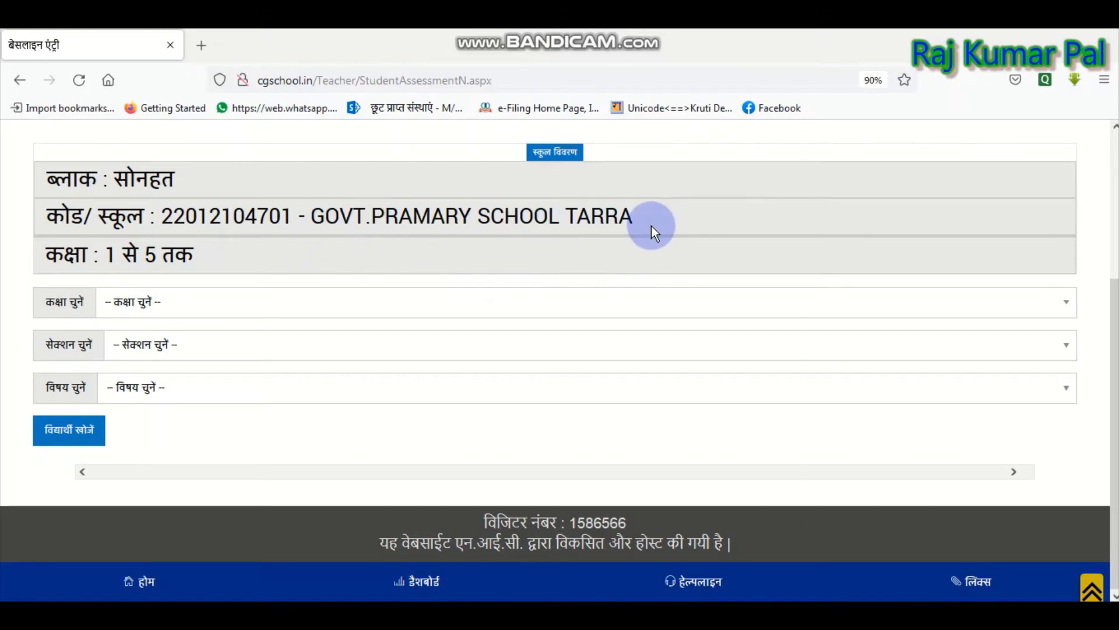
drag(652, 225, 311, 226)
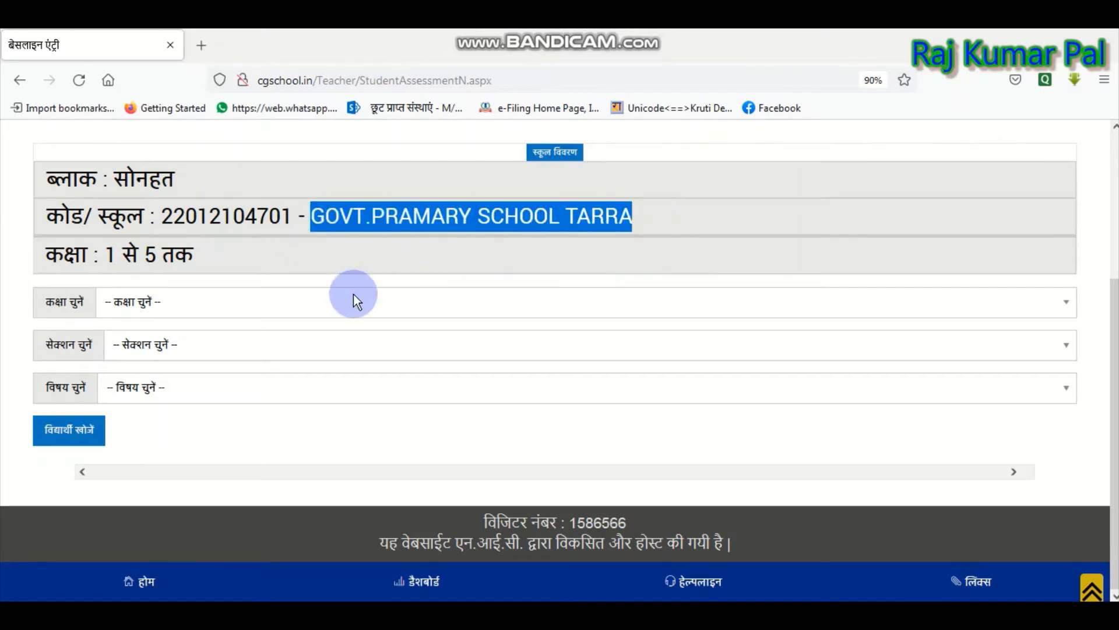
click(345, 262)
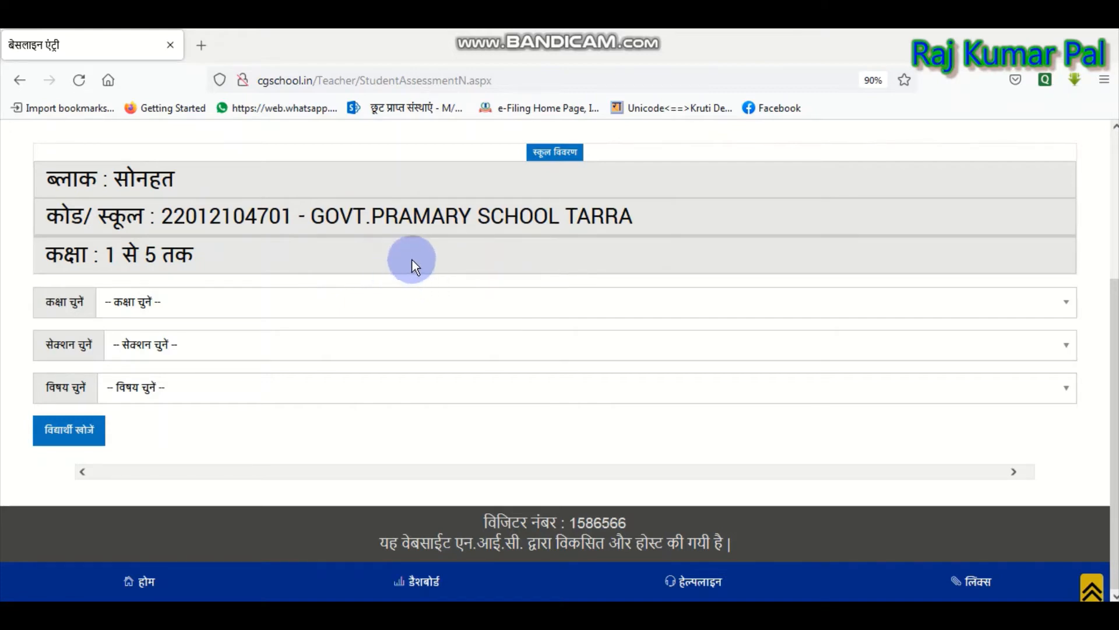
- Load the student list for class कक्षा 1, section A and subject Hindi
click(175, 301)
click(153, 354)
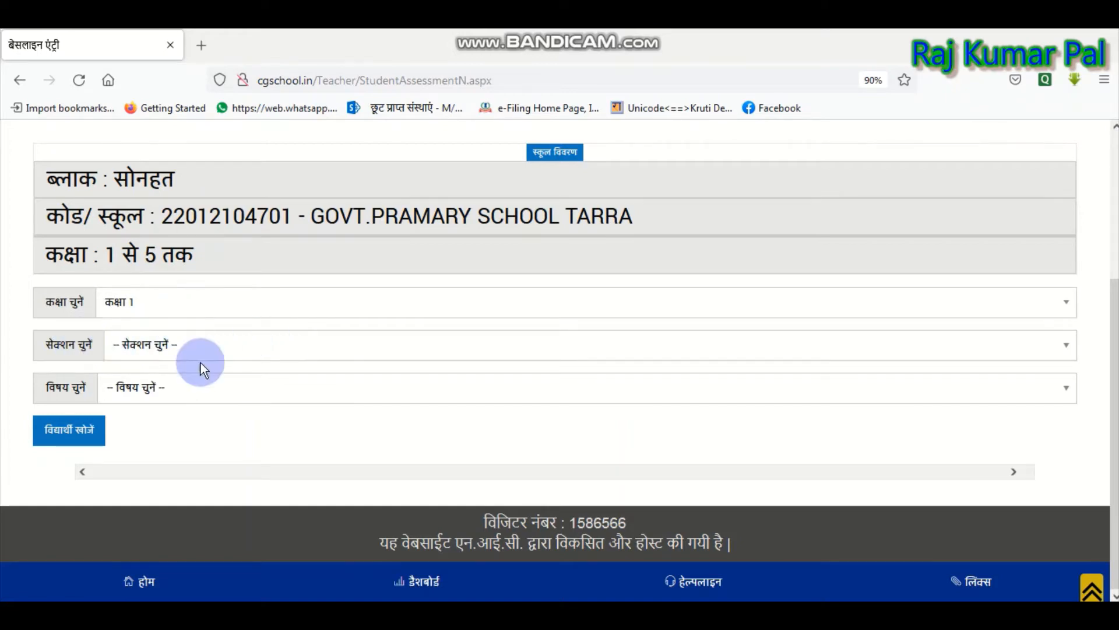
click(222, 354)
click(139, 391)
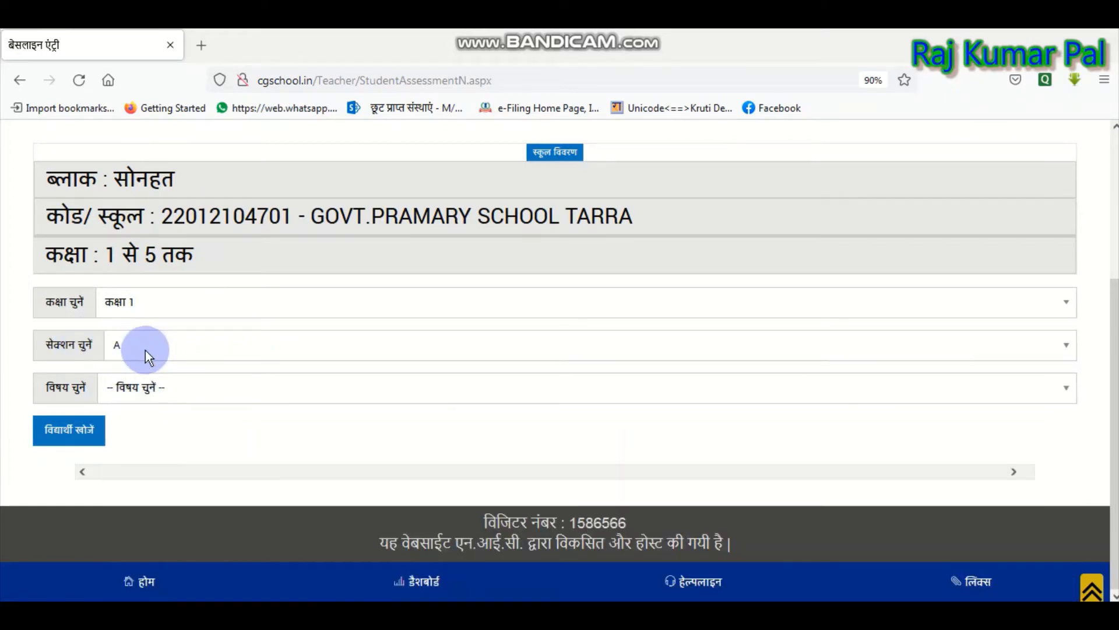
click(159, 391)
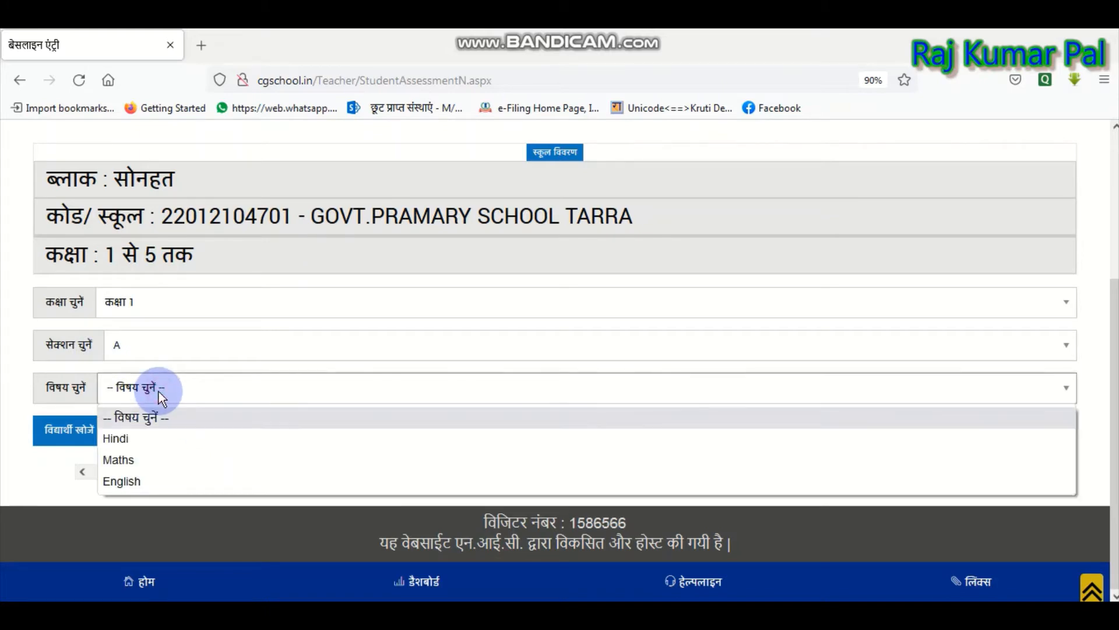
click(136, 433)
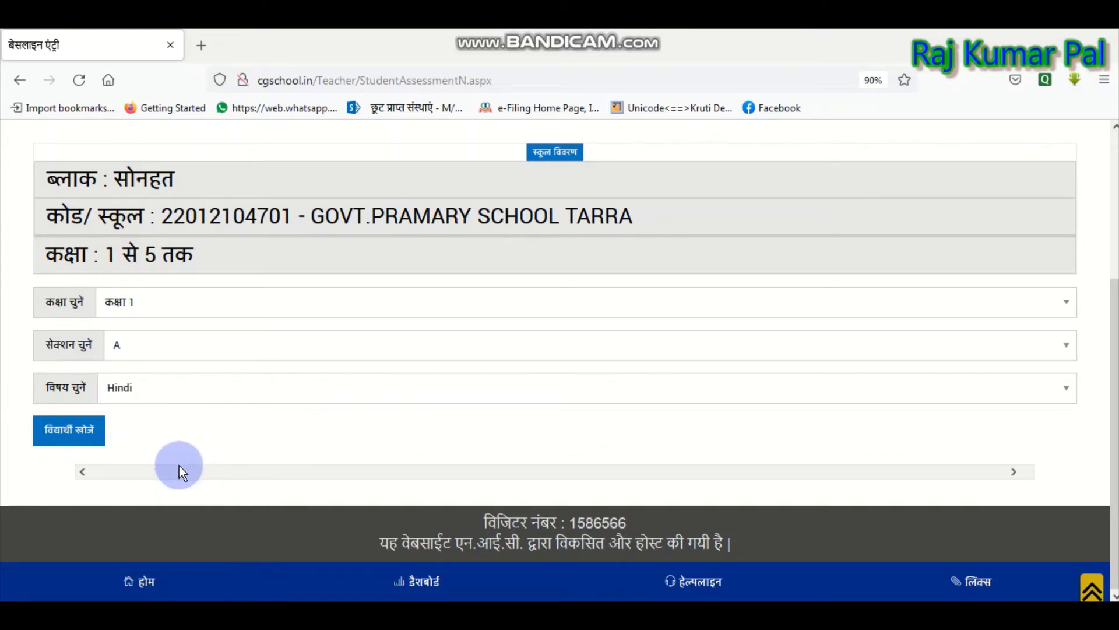
click(80, 442)
- Tick the second student in the list and enter 28 as that student's section marks
scroll(404, 396, down, 6)
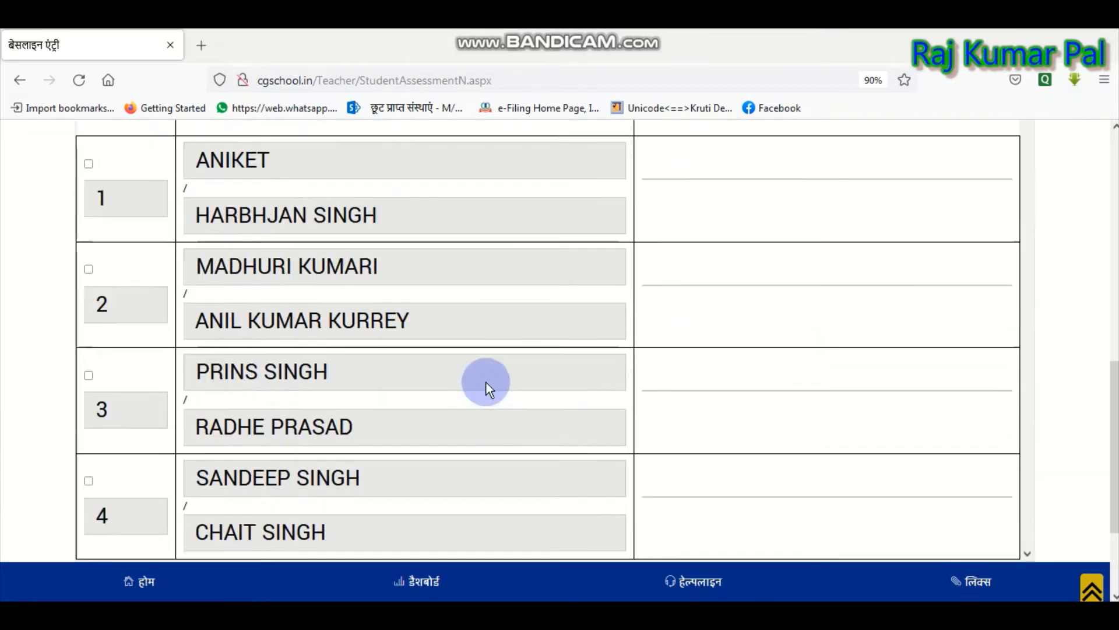
scroll(487, 382, down, 3)
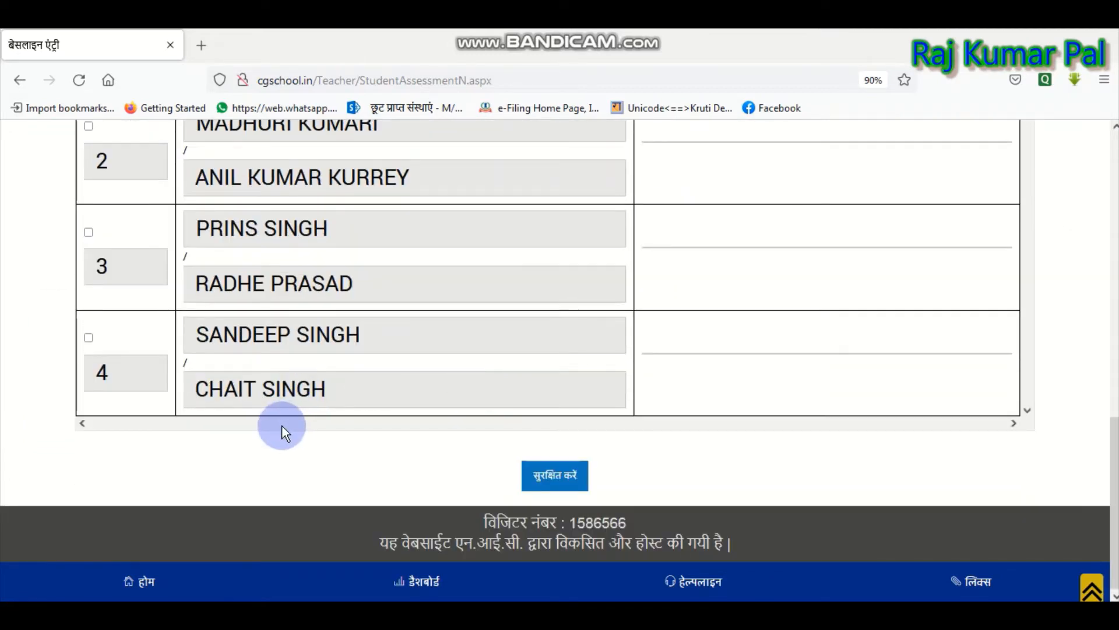
scroll(281, 424, up, 3)
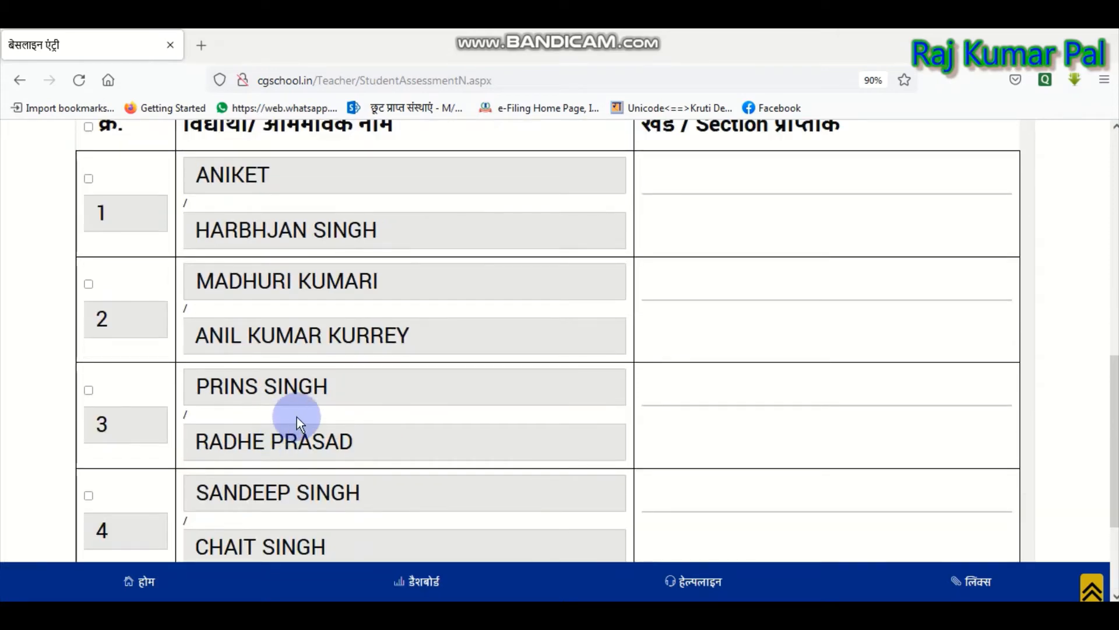
scroll(362, 324, down, 3)
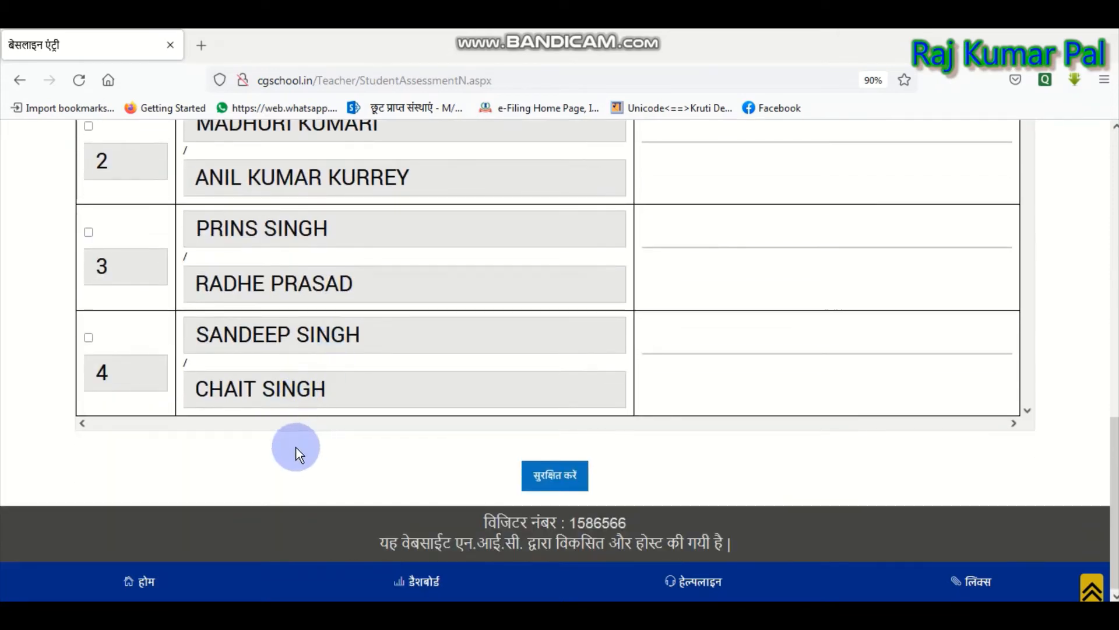
scroll(265, 434, up, 5)
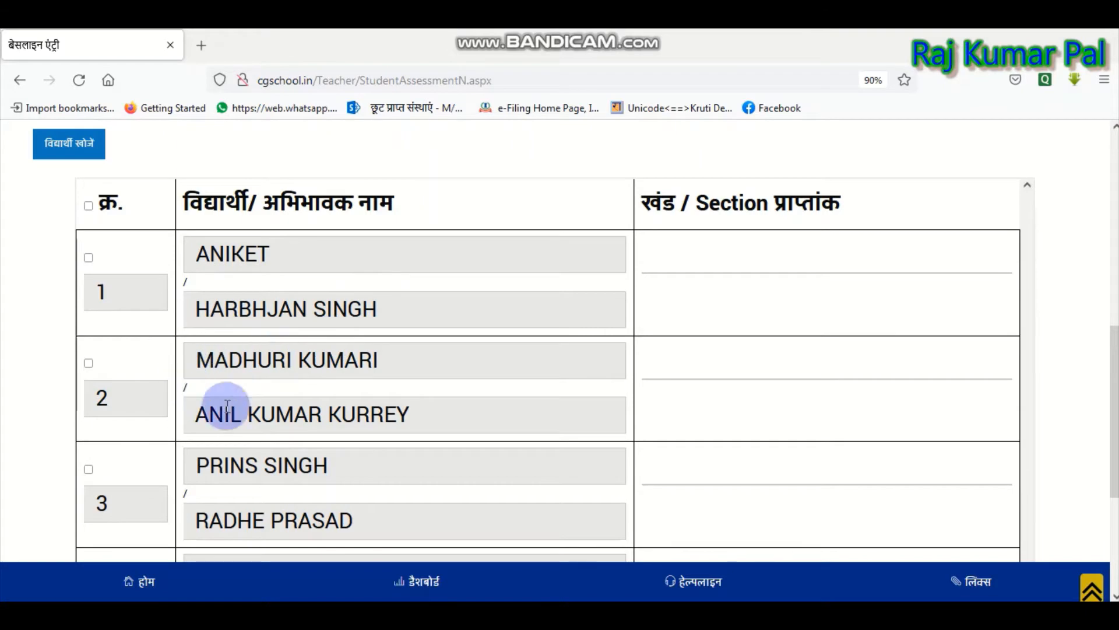
scroll(400, 414, down, 3)
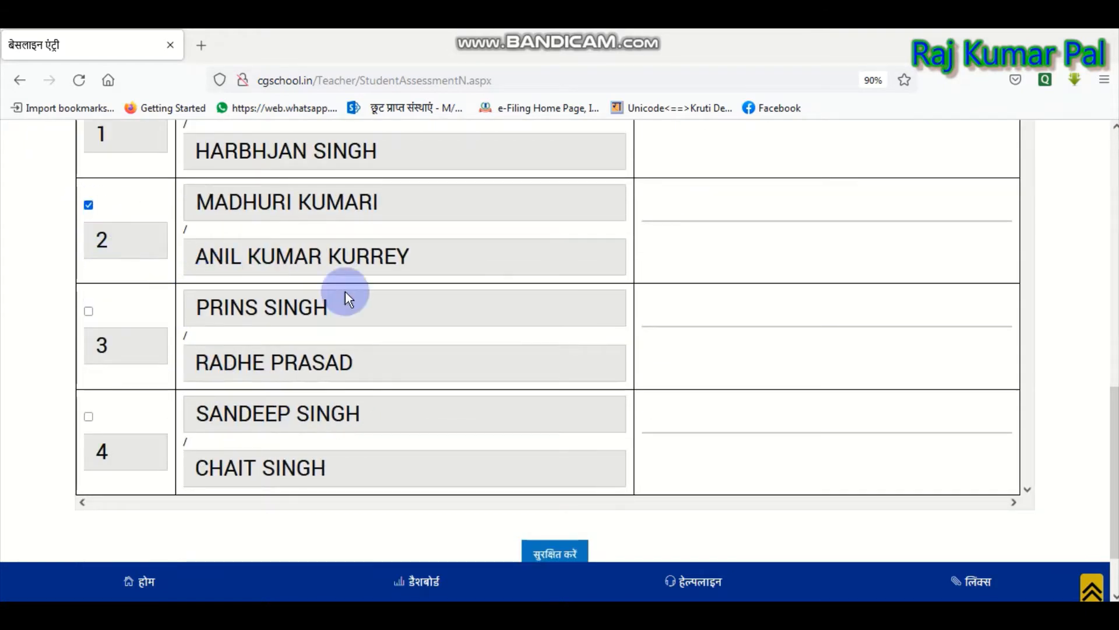
scroll(600, 335, up, 6)
scroll(550, 330, down, 3)
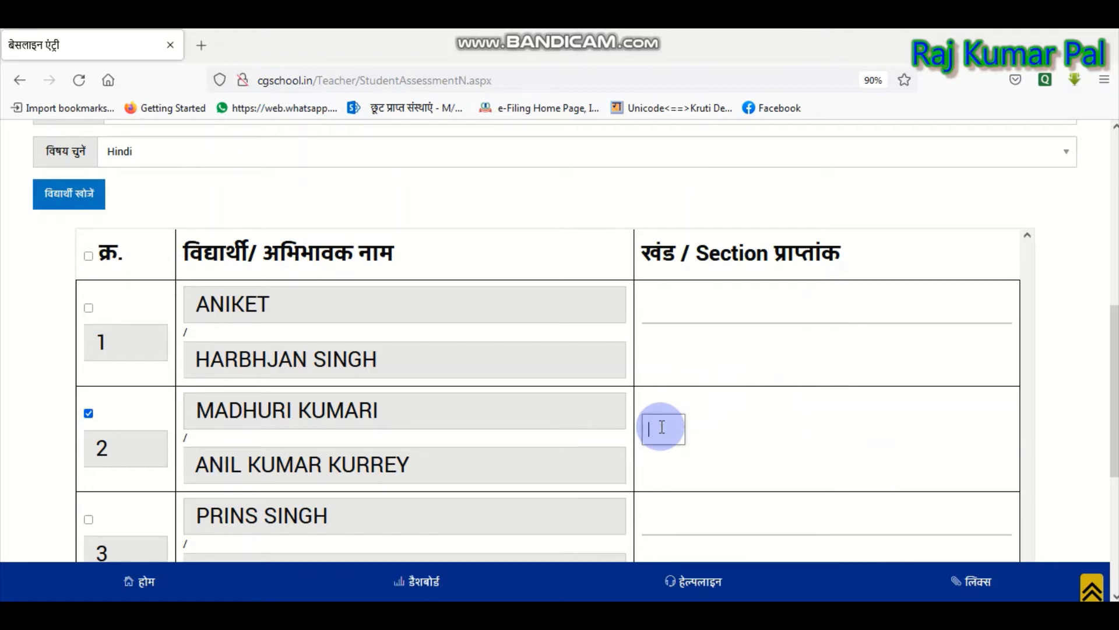
text(28)
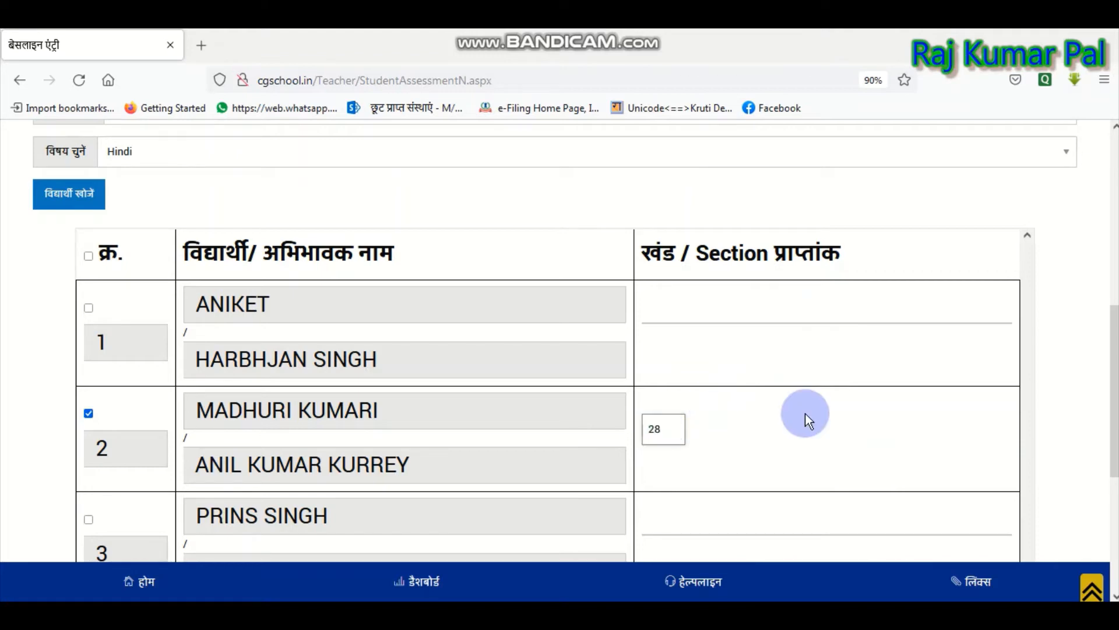
click(807, 415)
- Tick the remaining students in rows 1, 3 and 4 to enable their marks fields
scroll(799, 416, down, 3)
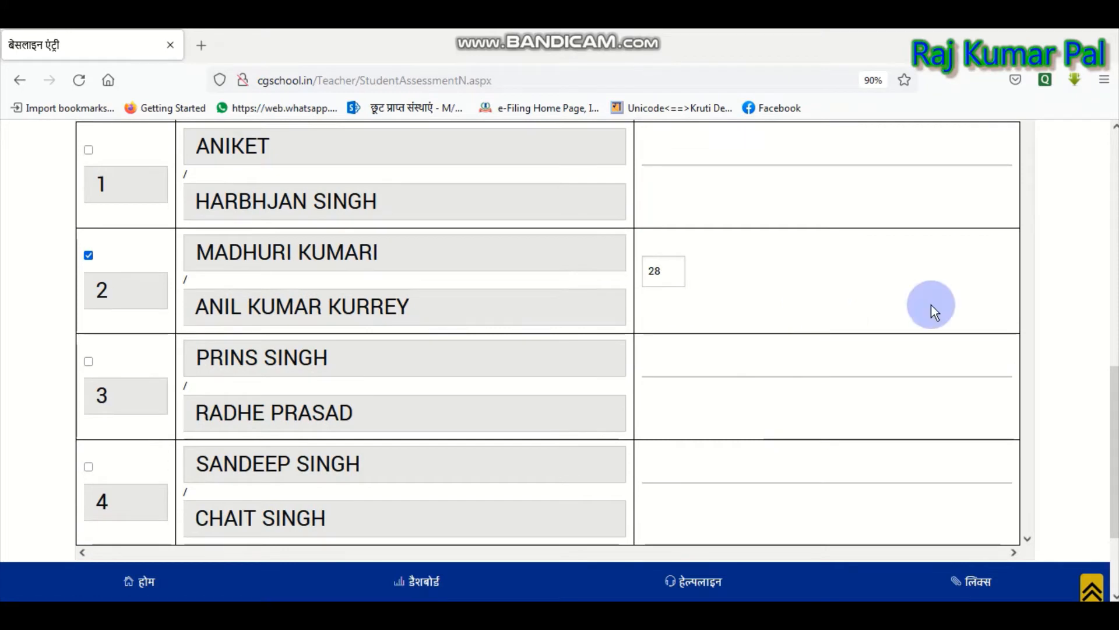
scroll(891, 320, down, 2)
scroll(890, 320, up, 3)
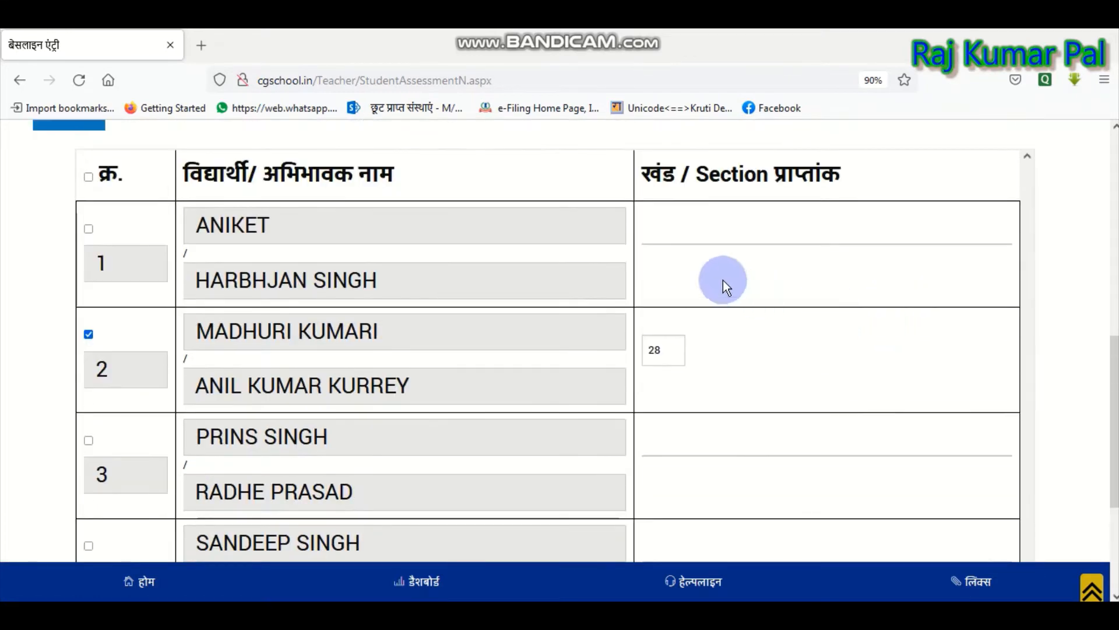
click(89, 234)
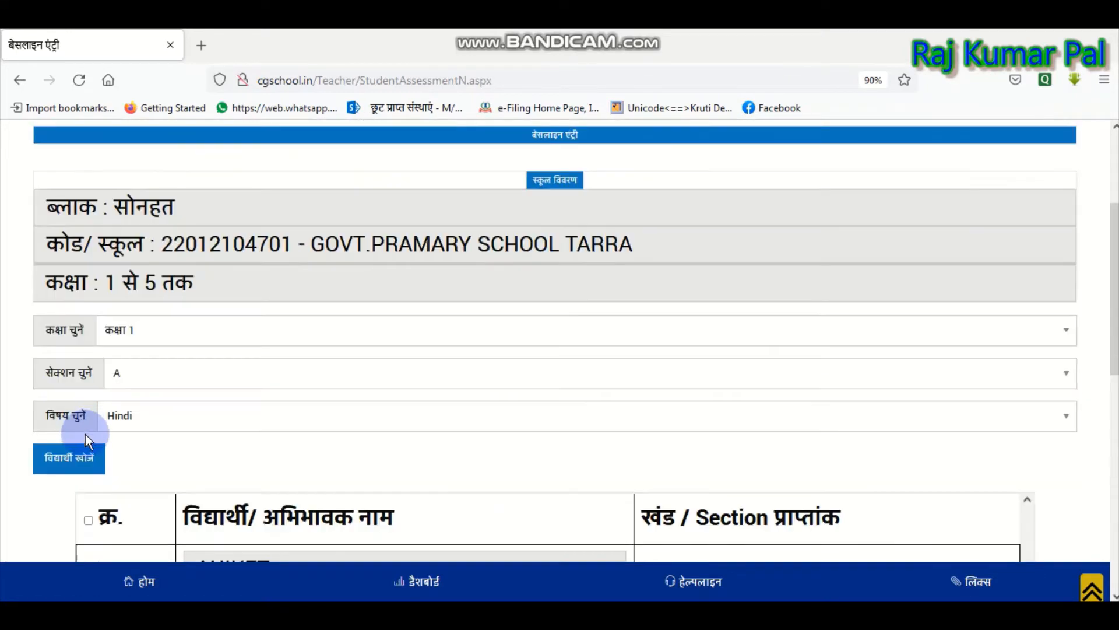
scroll(124, 436, down, 4)
scroll(127, 432, down, 3)
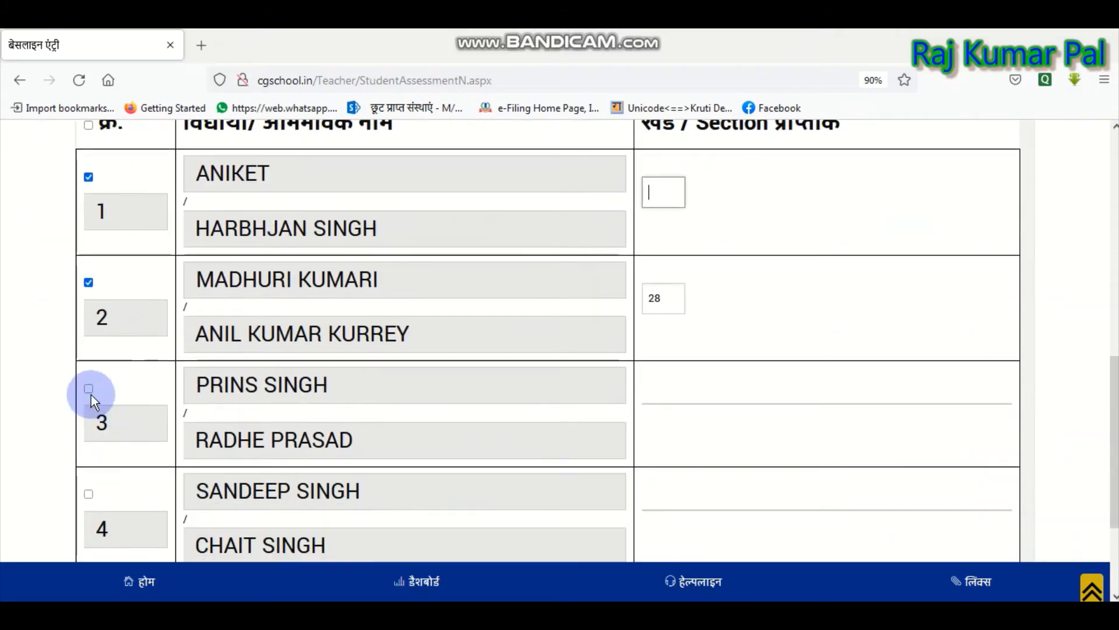
click(90, 389)
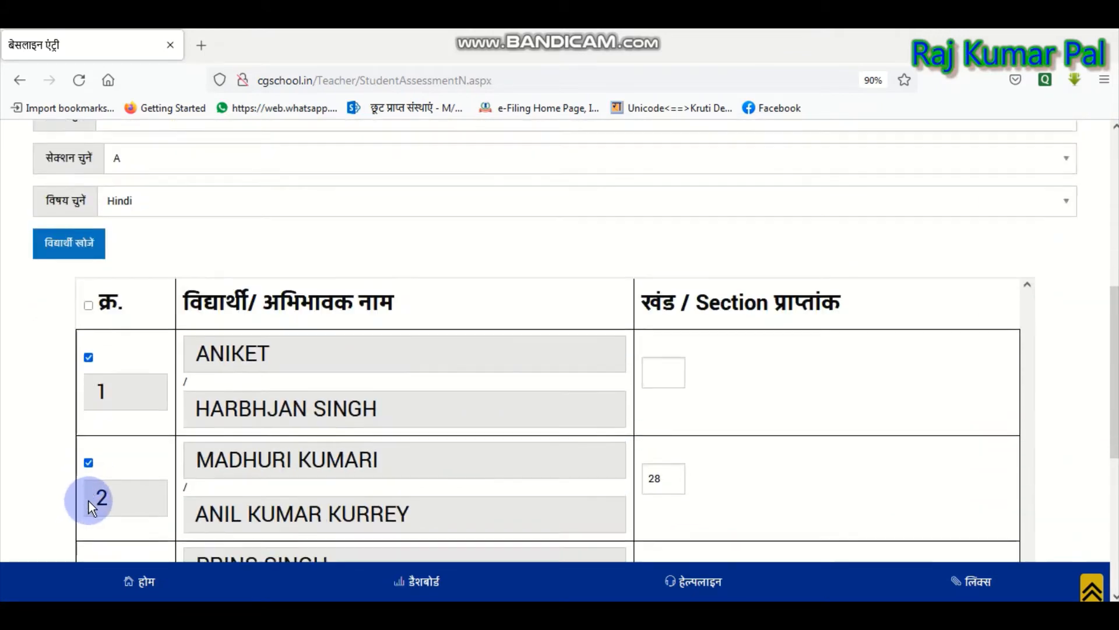
scroll(89, 501, down, 4)
click(89, 440)
scroll(718, 382, up, 6)
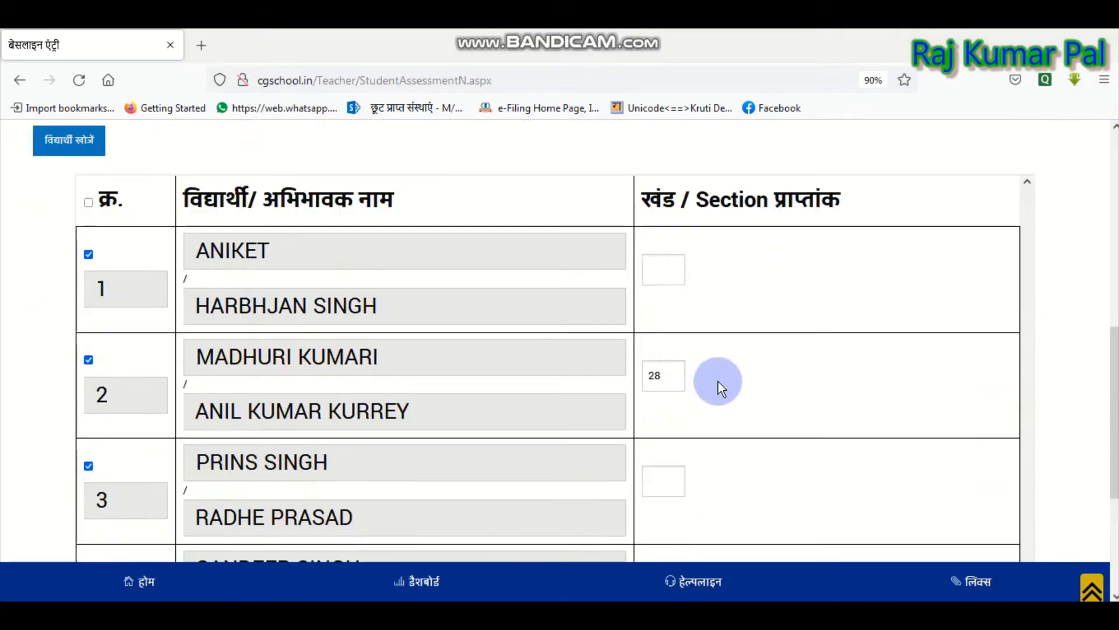
- Set the section marks to 27, 30, 28 and 27 for students 1 to 4 and save the Hindi baseline entry
scroll(677, 551, down, 3)
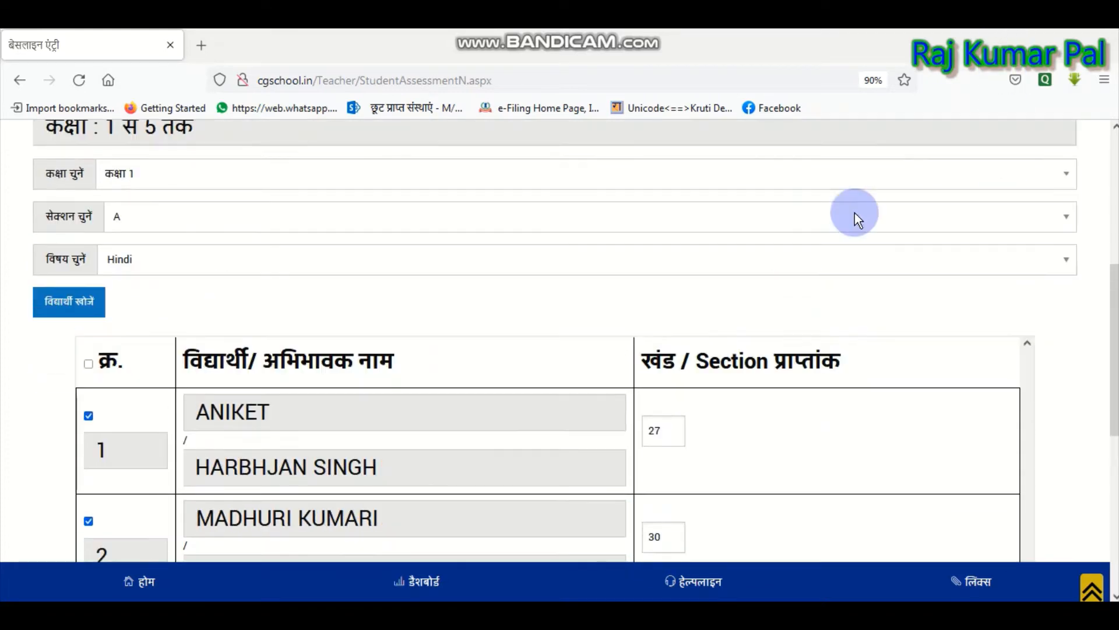
scroll(656, 431, down, 5)
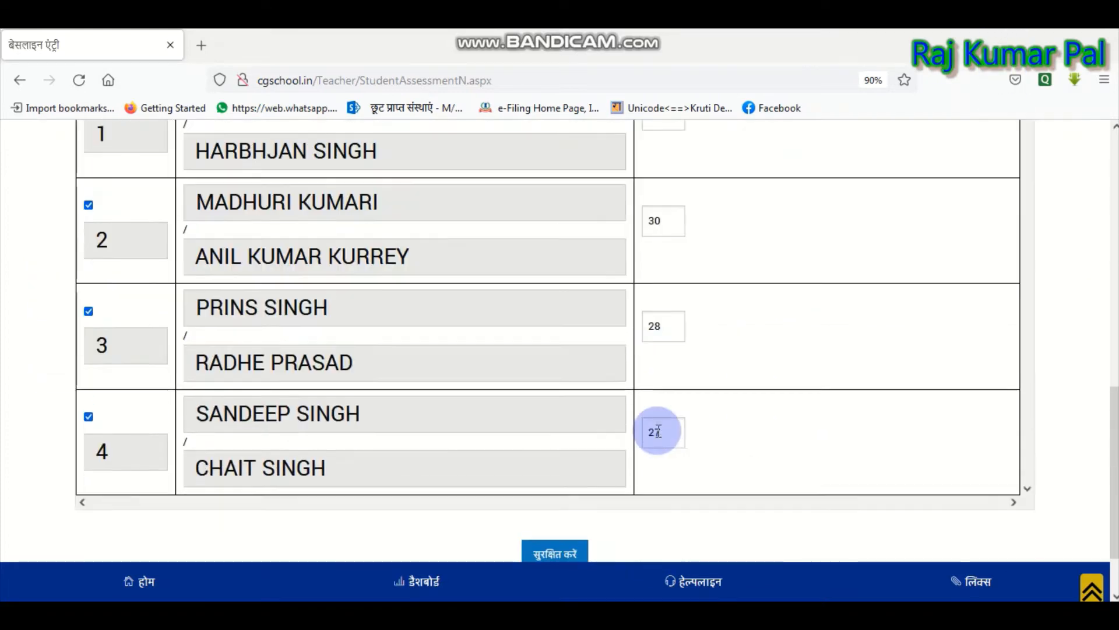
scroll(579, 409, down, 2)
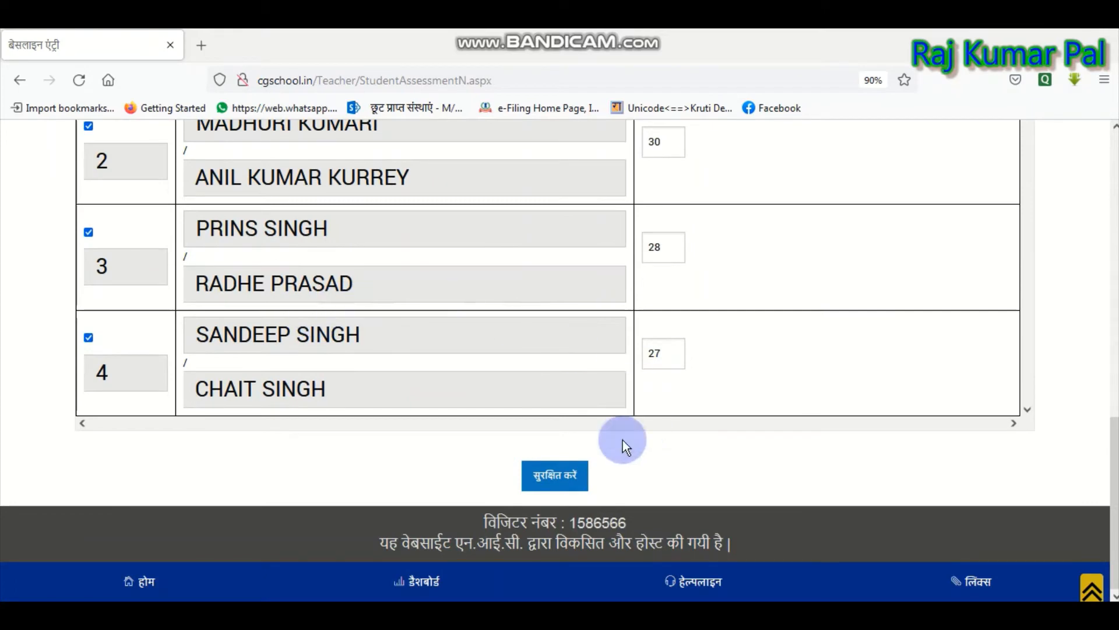
click(554, 482)
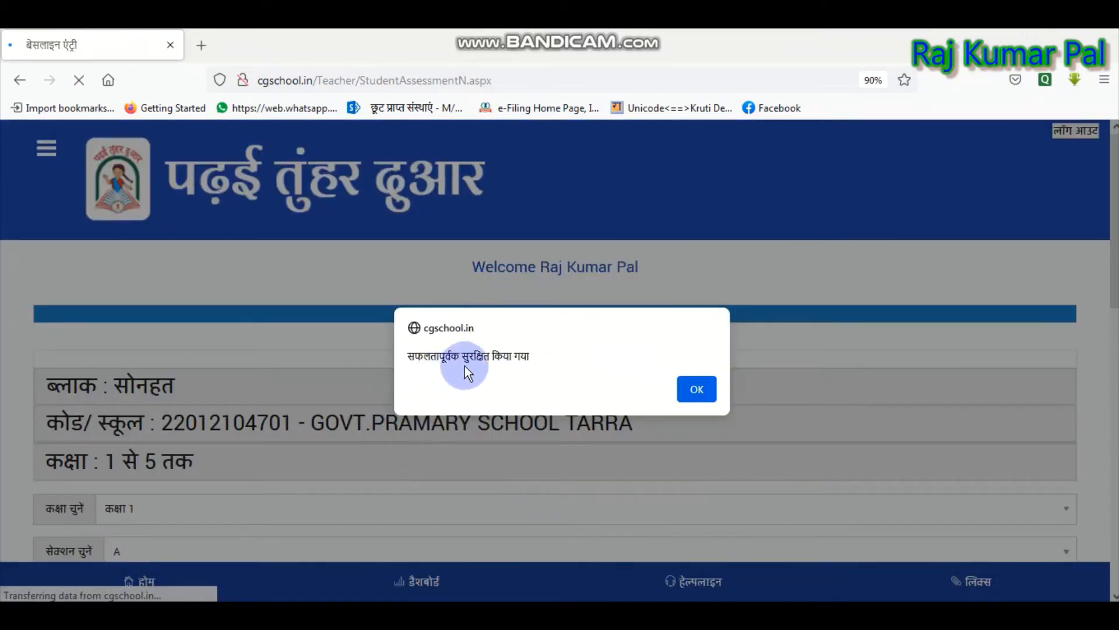
click(697, 389)
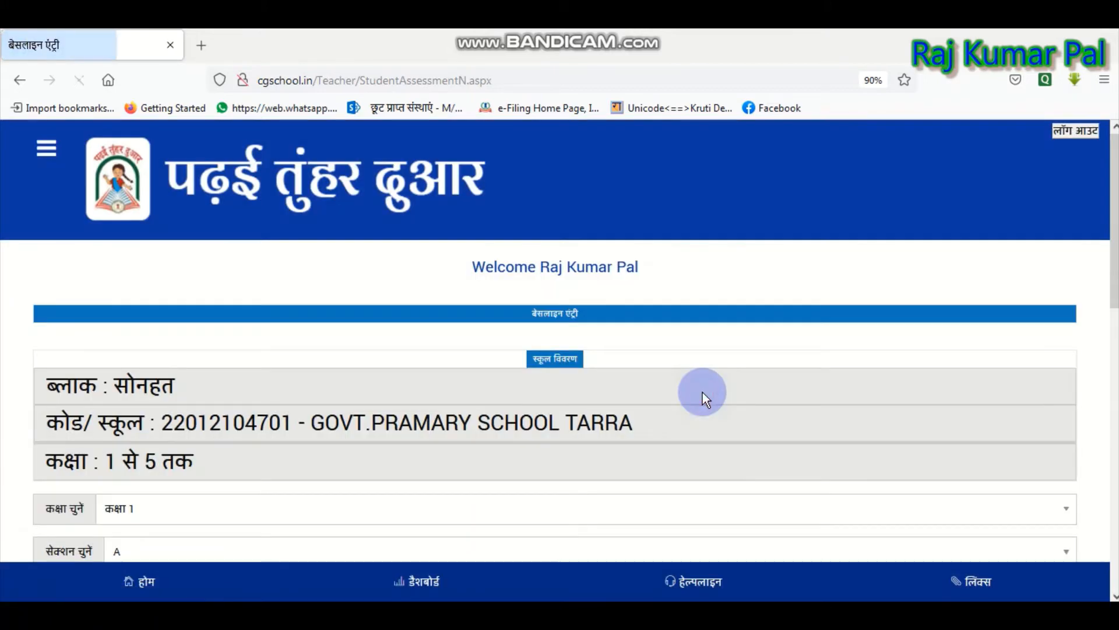
- Review the saved Hindi section marks of कक्षा 1 and open the विद्यार्थीयो का विषयवार आकलन page
scroll(706, 362, down, 3)
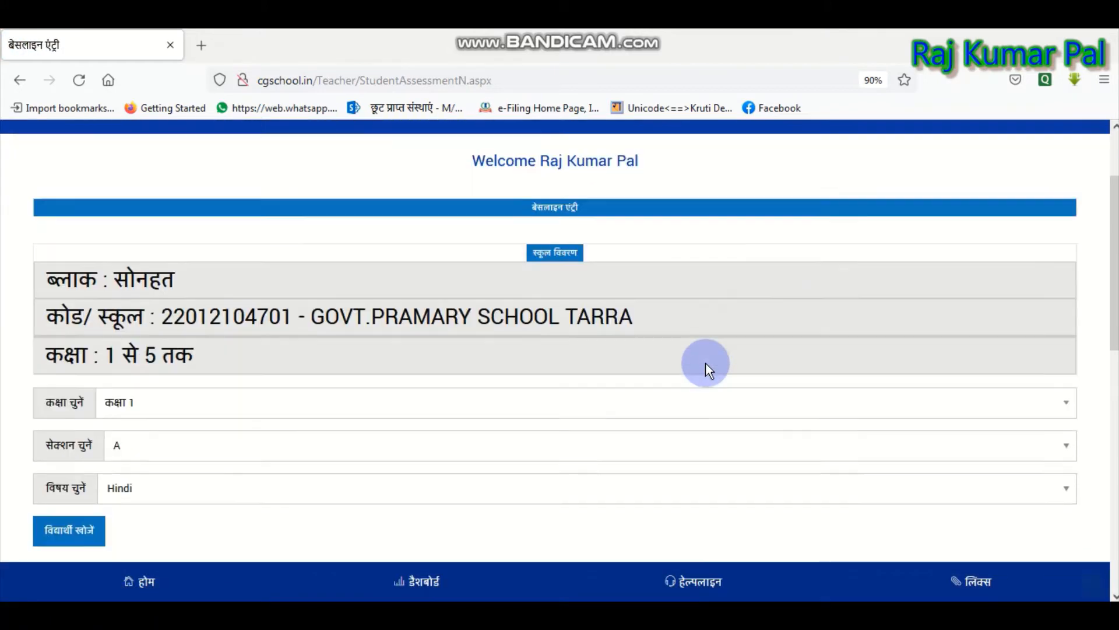
scroll(705, 366, down, 5)
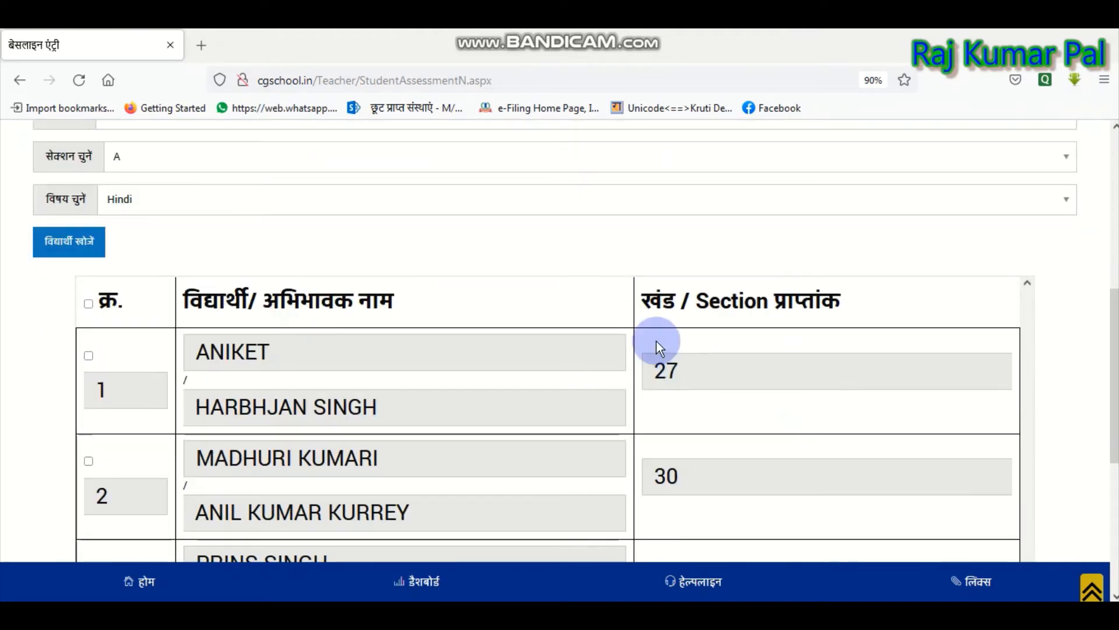
scroll(657, 341, up, 8)
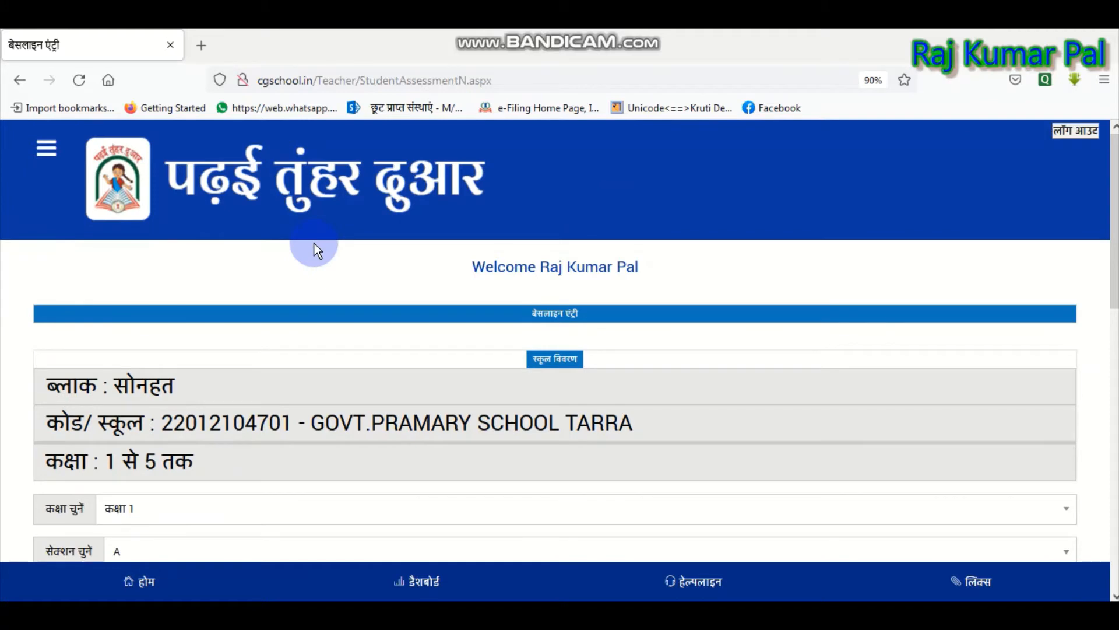
click(52, 153)
click(43, 200)
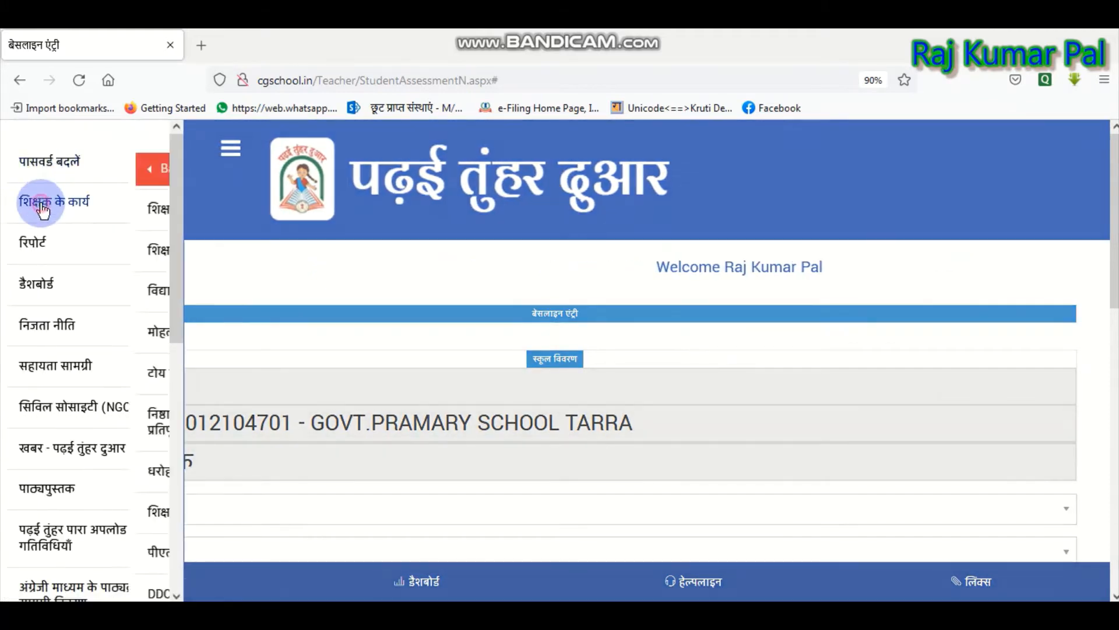
click(38, 288)
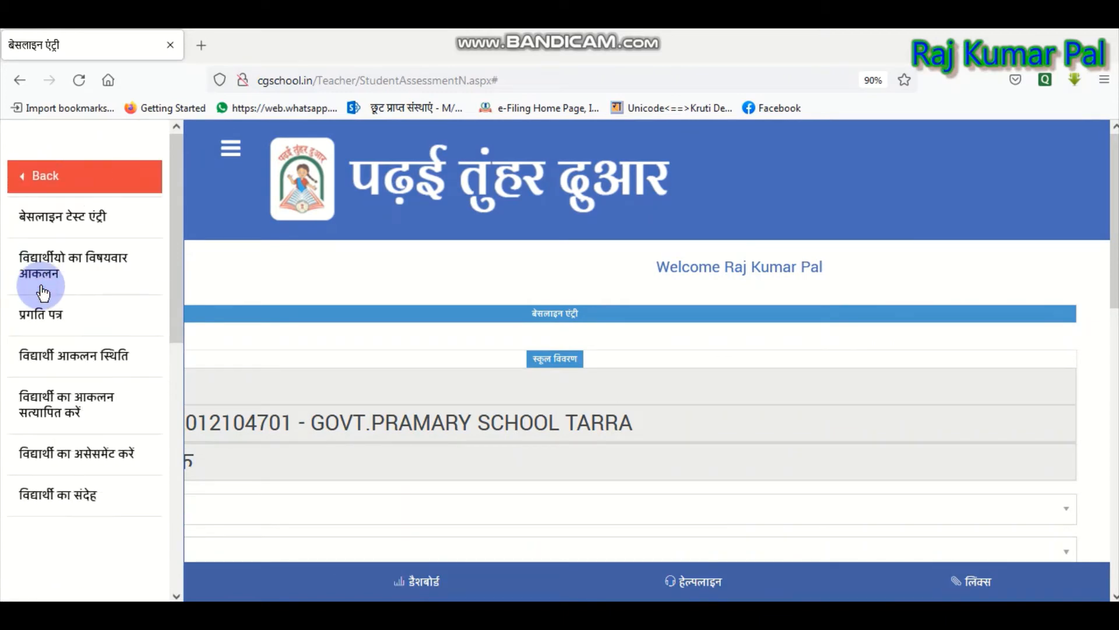
click(74, 361)
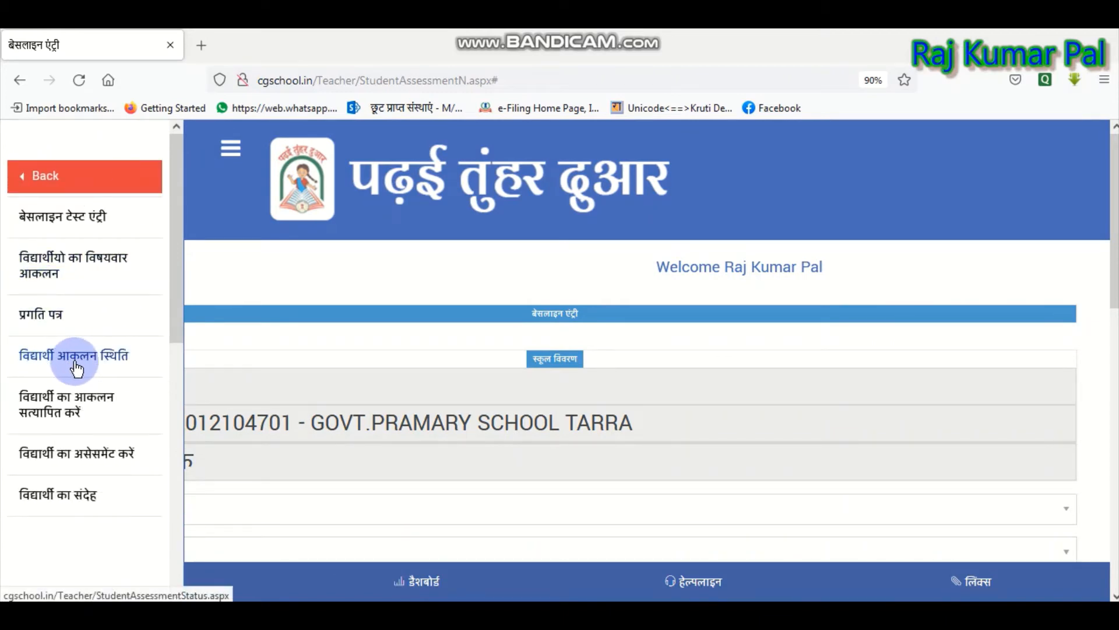
click(44, 272)
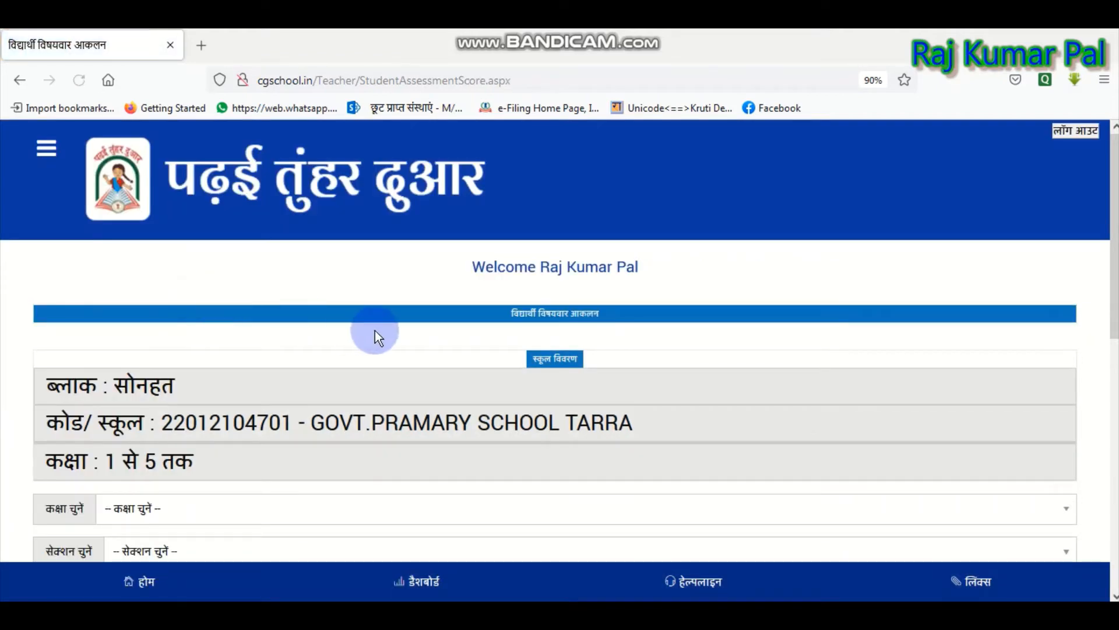
- Look up the subject-wise section marks of the first listed student in कक्षा 1, section A
scroll(375, 330, down, 3)
click(123, 349)
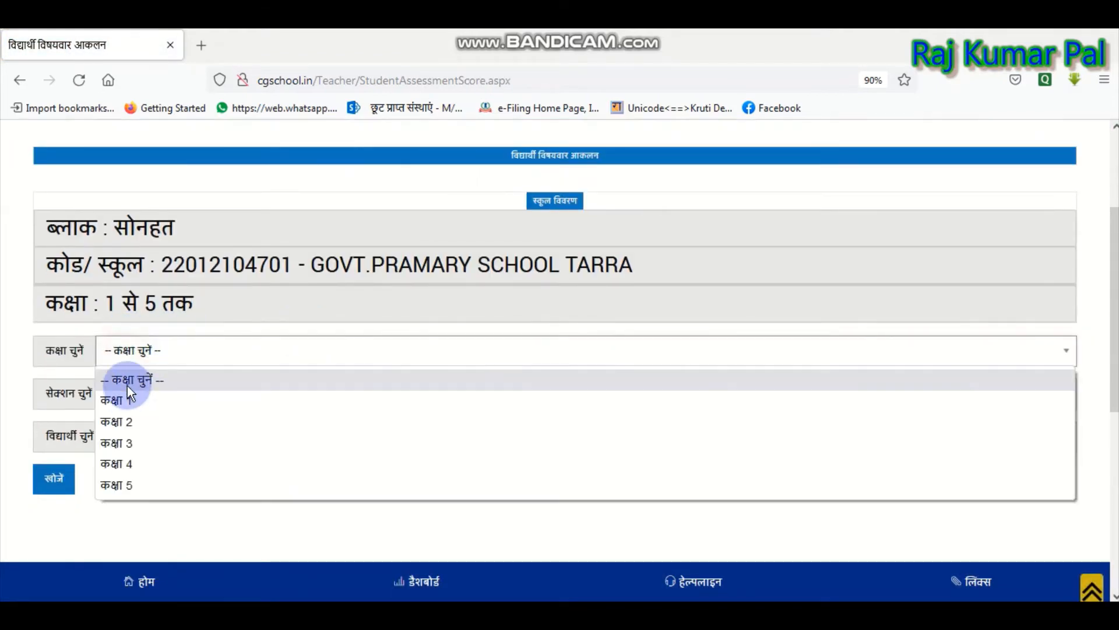
click(125, 400)
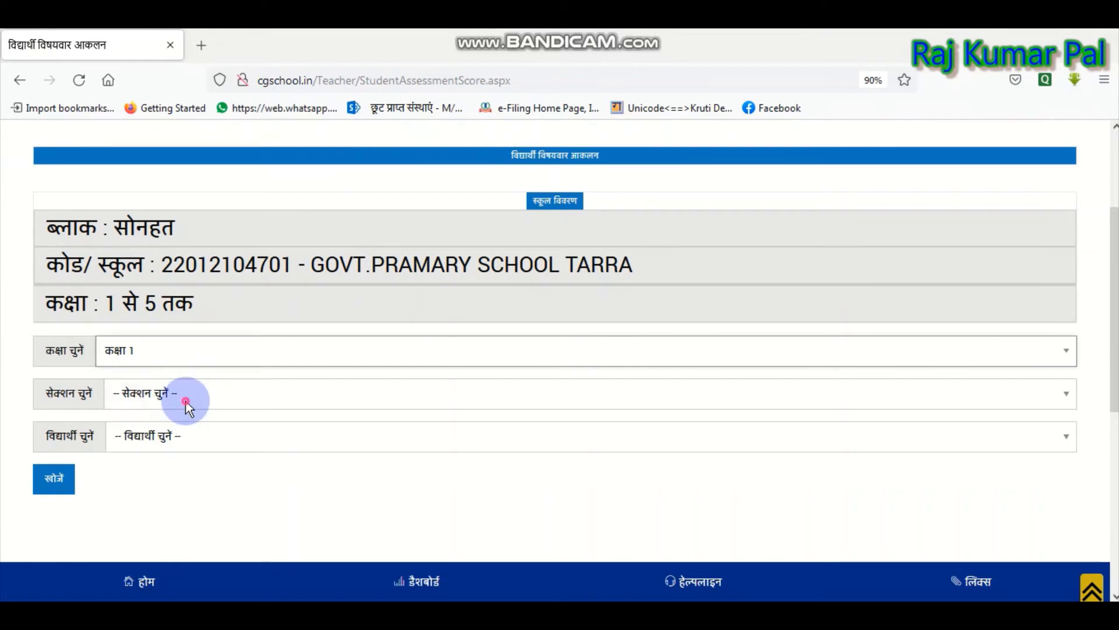
click(141, 402)
click(117, 166)
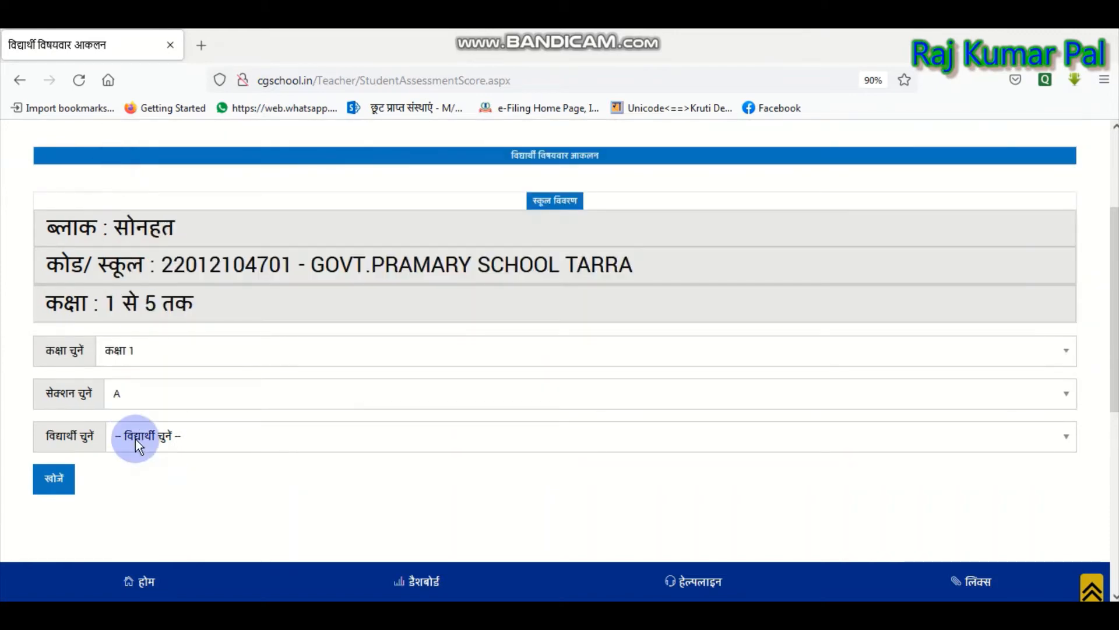
click(142, 439)
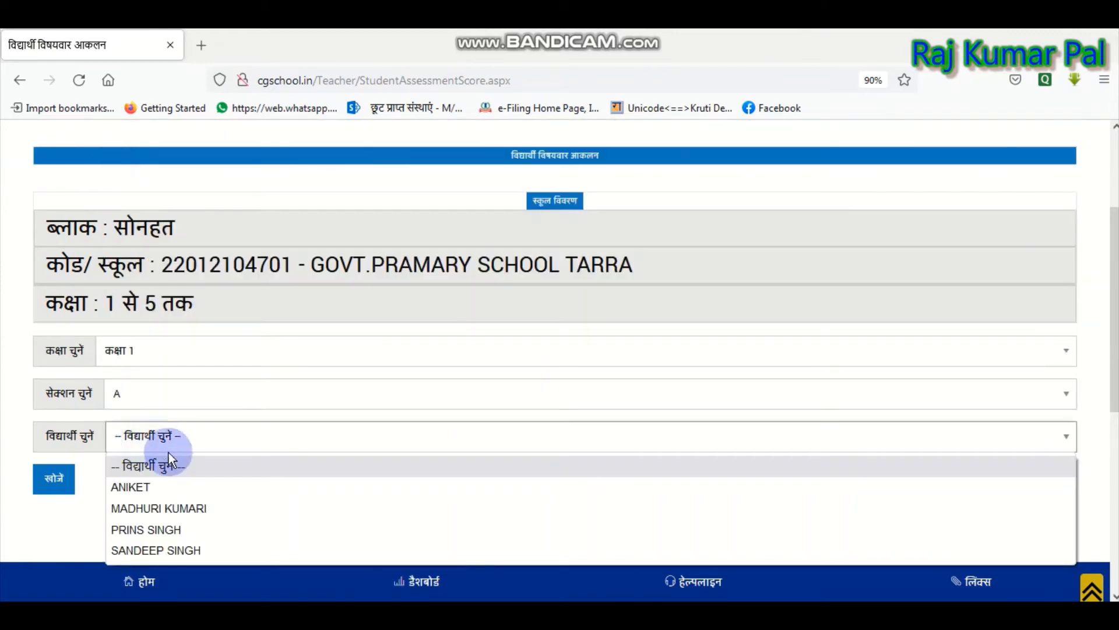
click(156, 507)
click(135, 441)
click(146, 488)
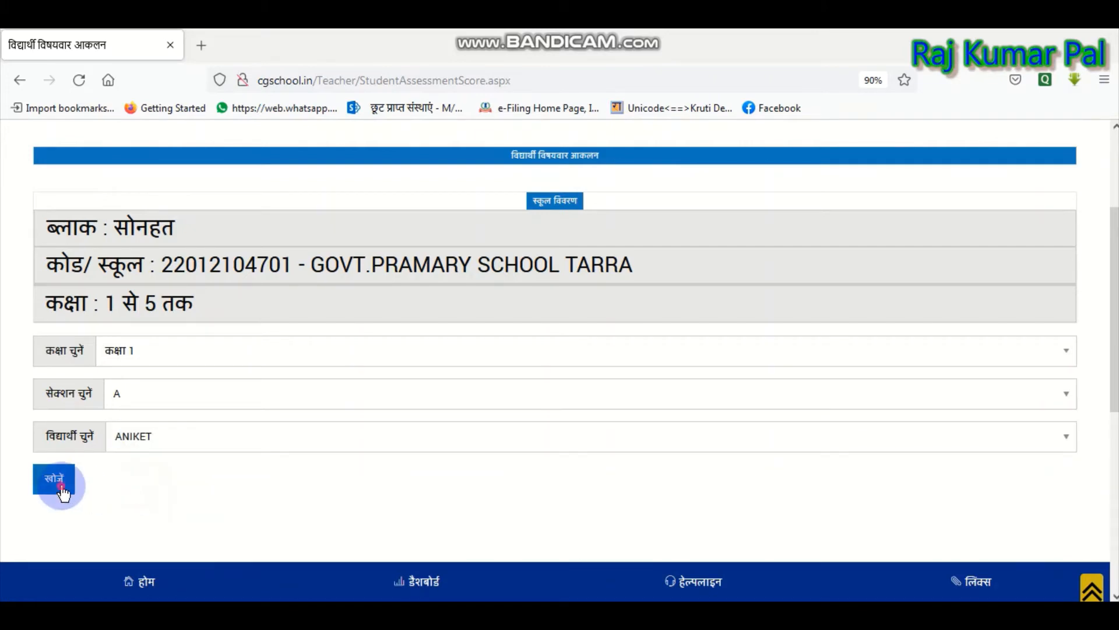
click(60, 489)
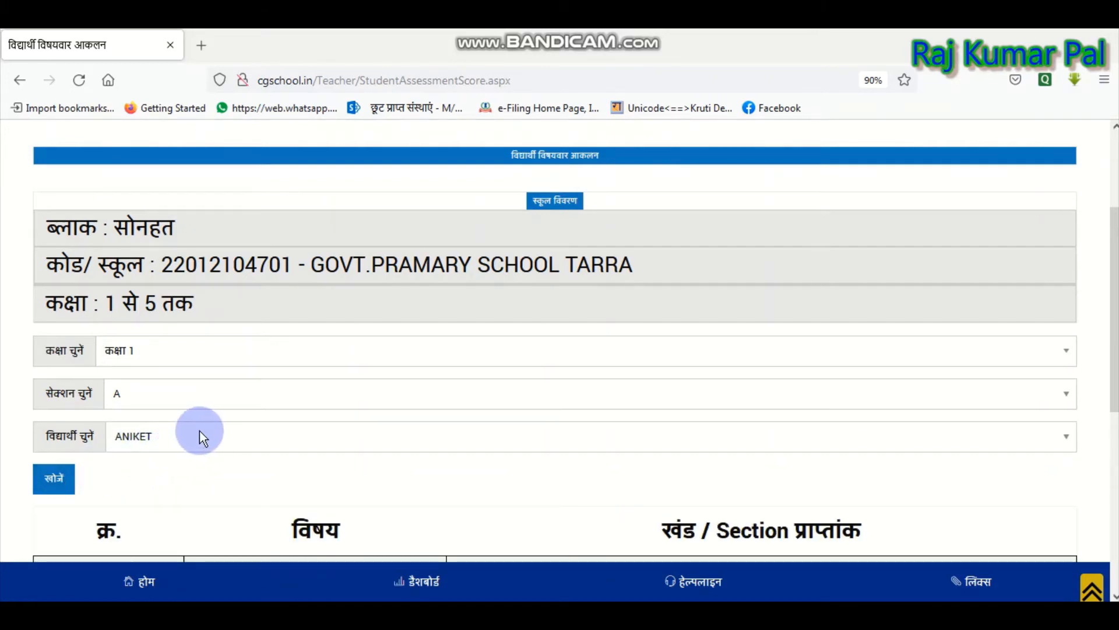
scroll(79, 463, down, 3)
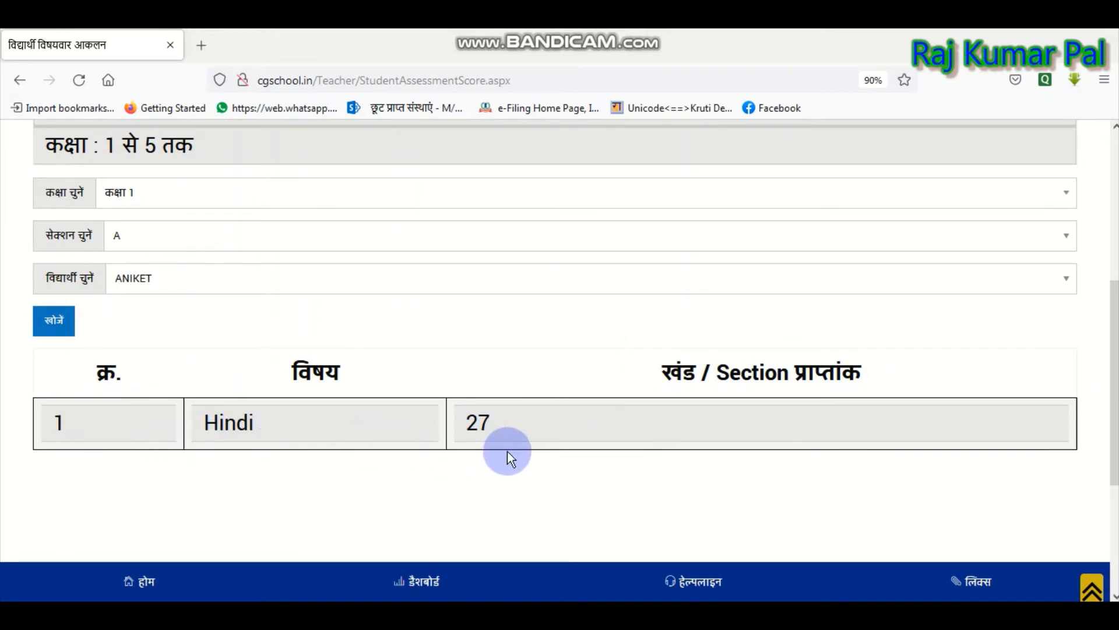
scroll(506, 447, up, 6)
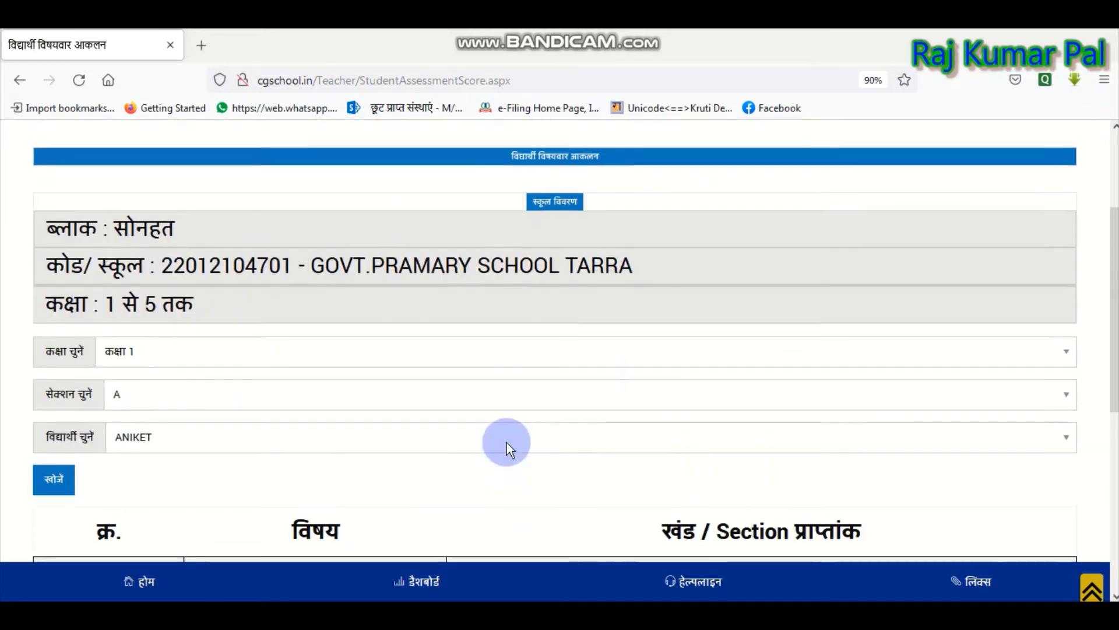
scroll(309, 400, down, 6)
scroll(310, 400, up, 3)
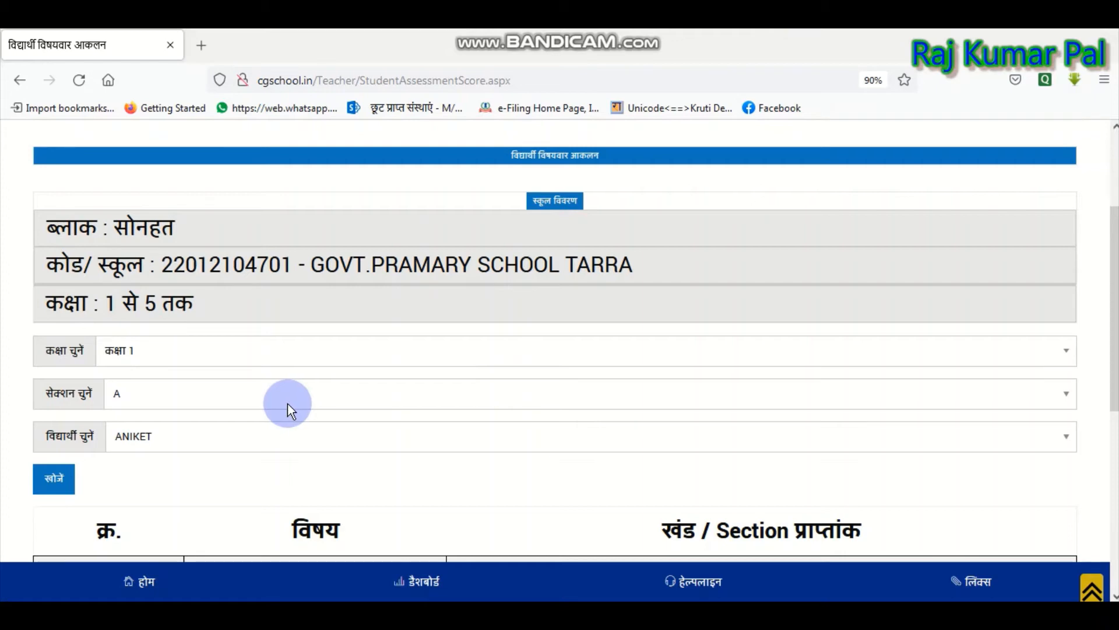
- Return to the बेसलाइन टेस्ट एंट्री page among the teacher's student tasks
scroll(93, 367, up, 3)
click(47, 149)
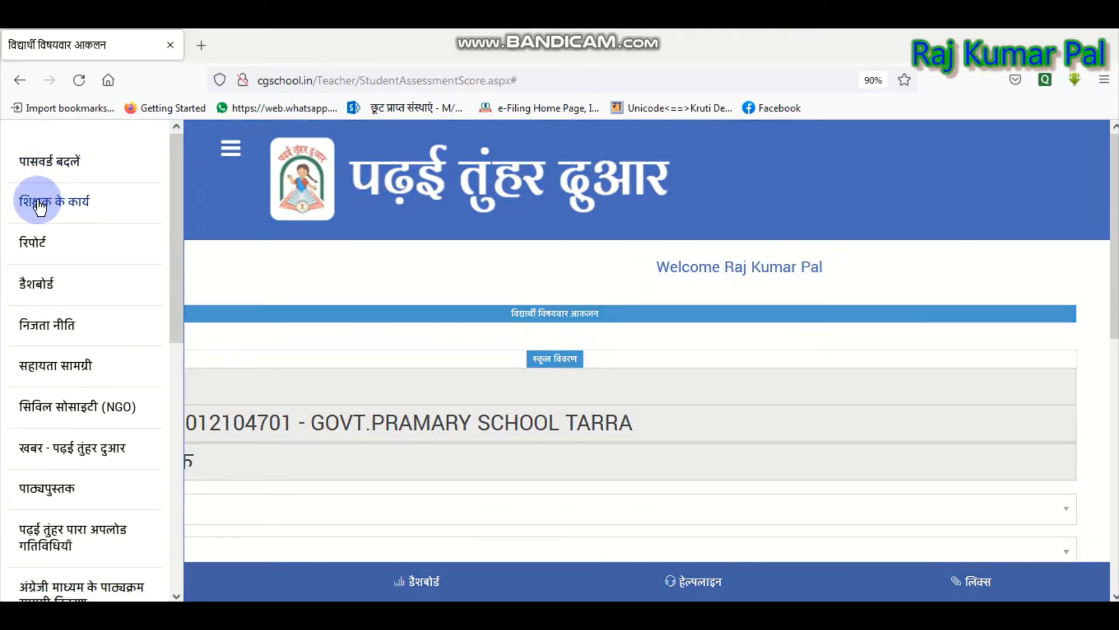
click(39, 205)
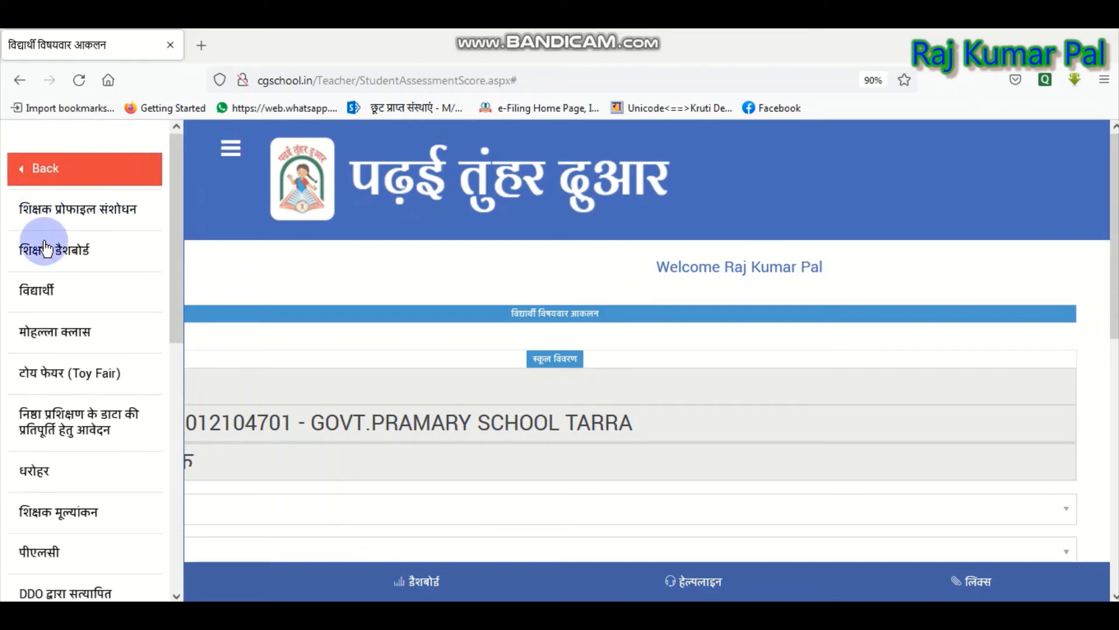
click(36, 297)
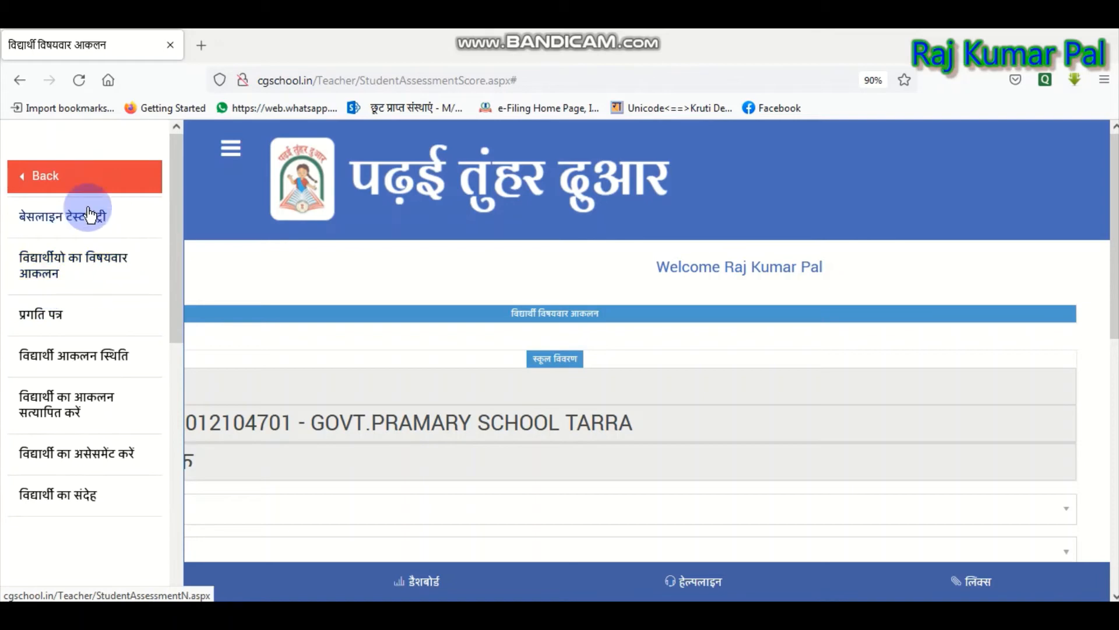
click(53, 217)
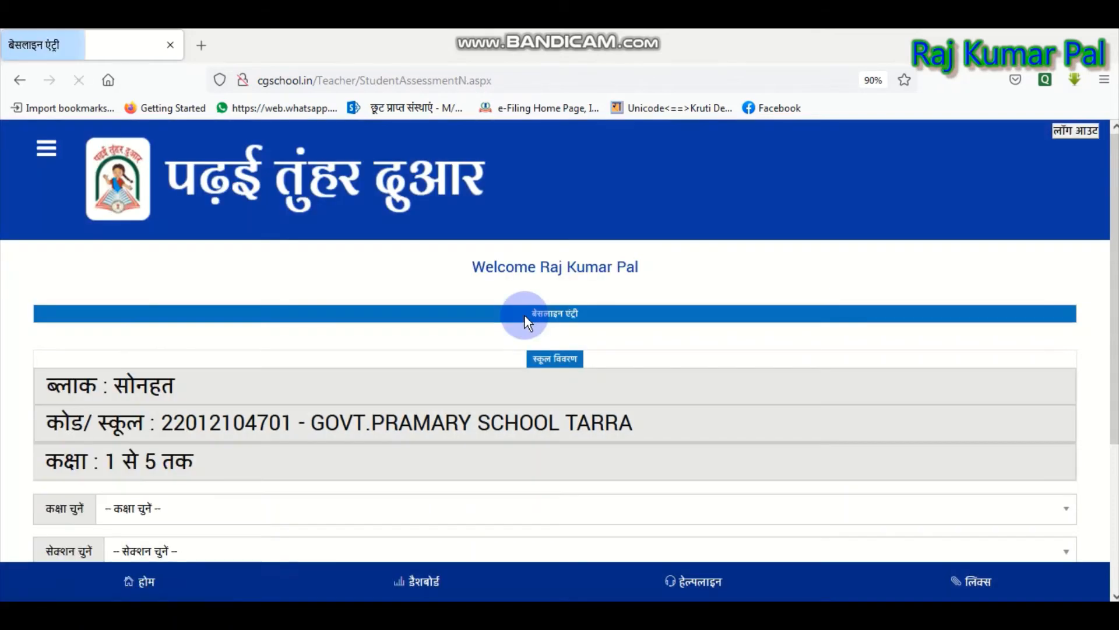
- Load the baseline entry student list for class कक्षा 4, section A and subject Hindi
scroll(183, 316, down, 3)
click(158, 309)
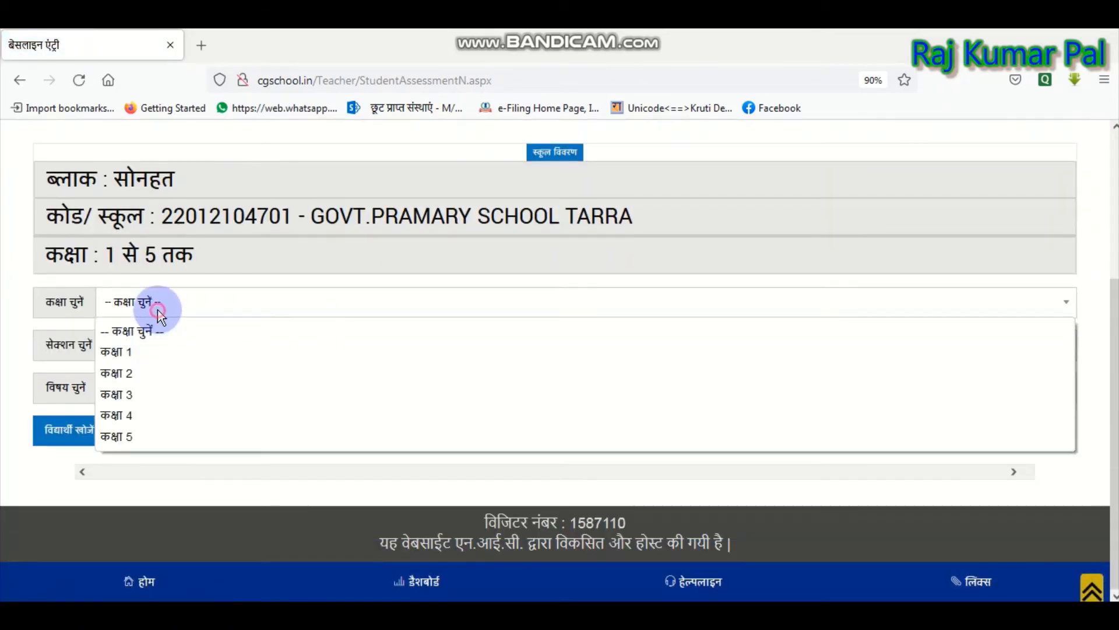
click(136, 432)
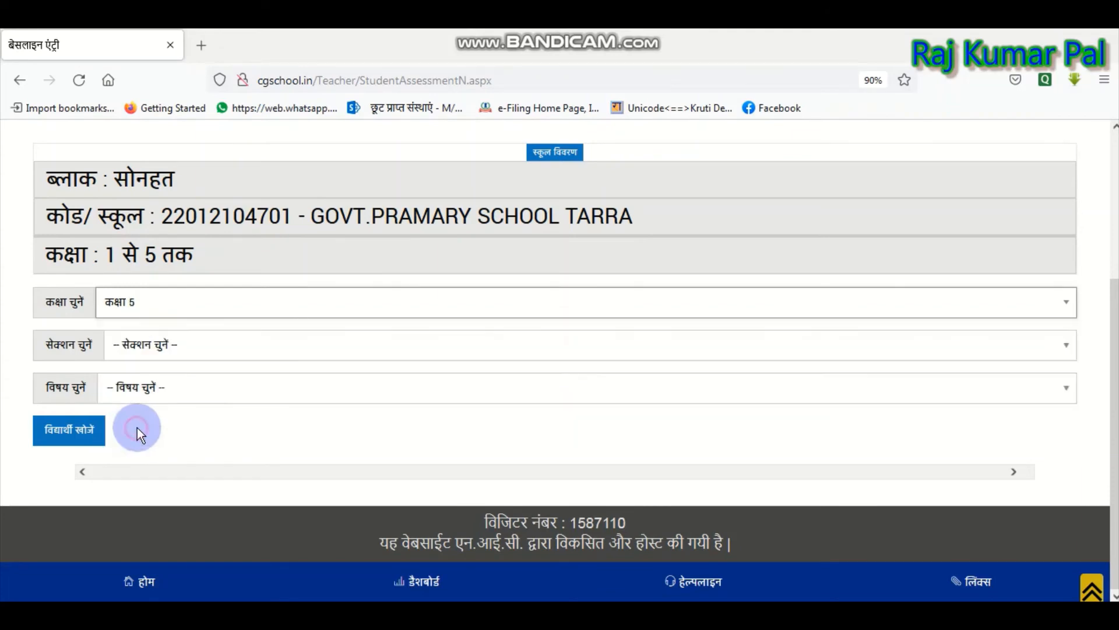
click(139, 311)
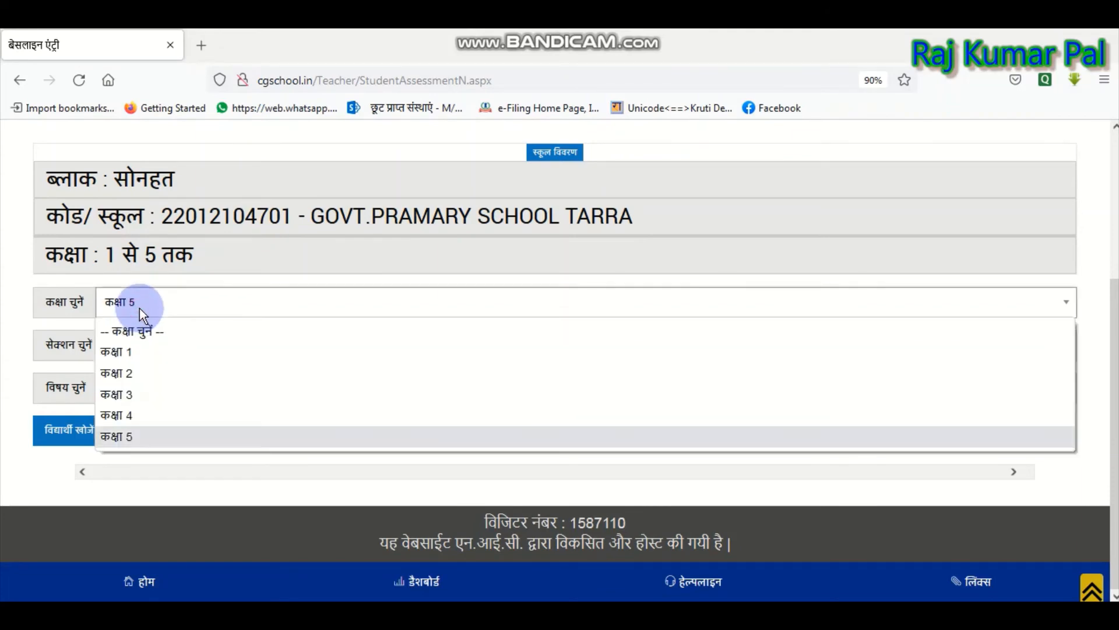
click(138, 413)
click(187, 344)
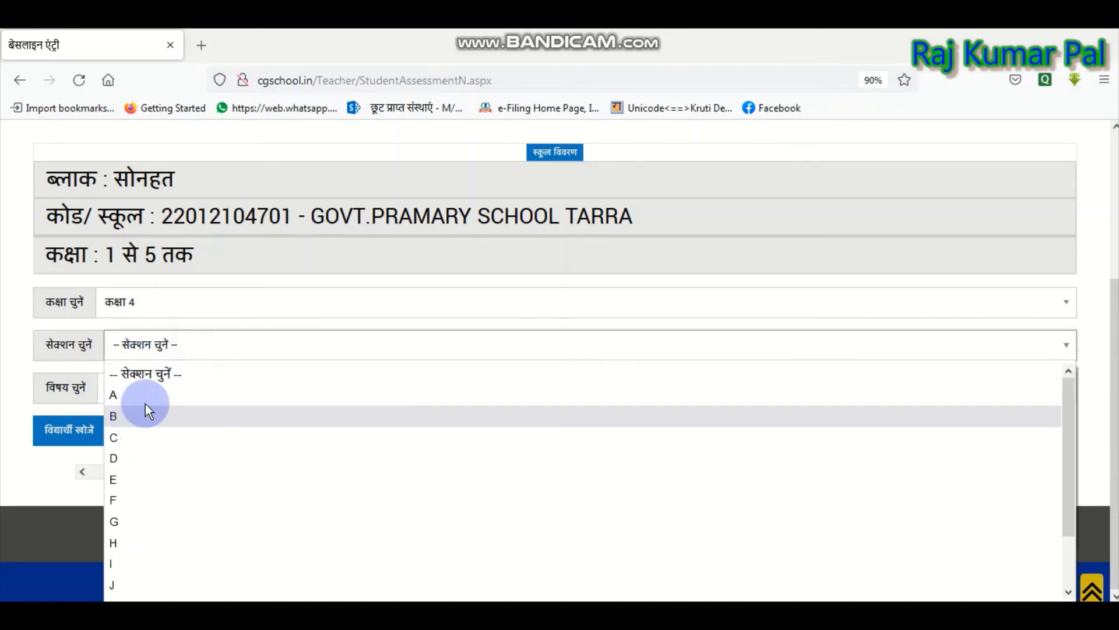
click(140, 396)
click(139, 389)
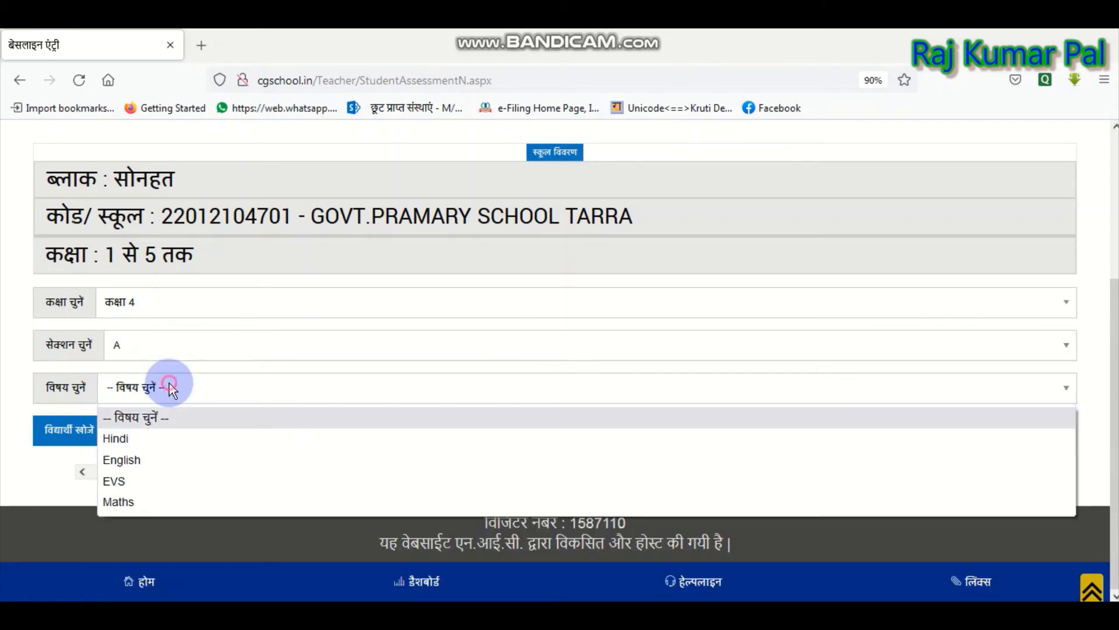
click(113, 437)
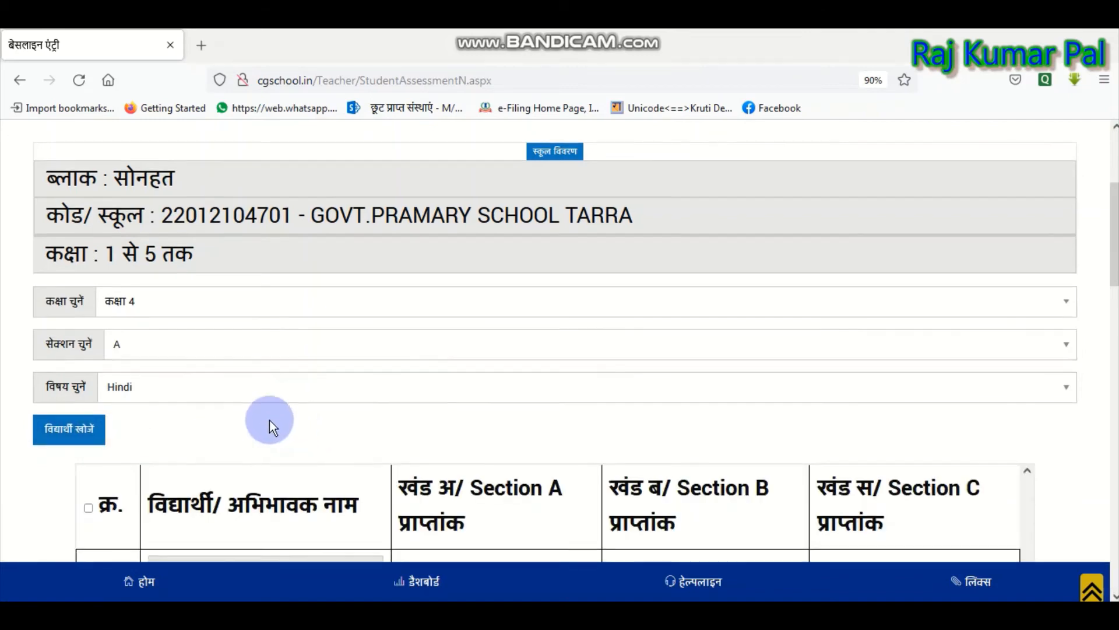
- Tick all students in the class list and examine their Section A, B and C marks fields down to the last row
scroll(192, 379, down, 4)
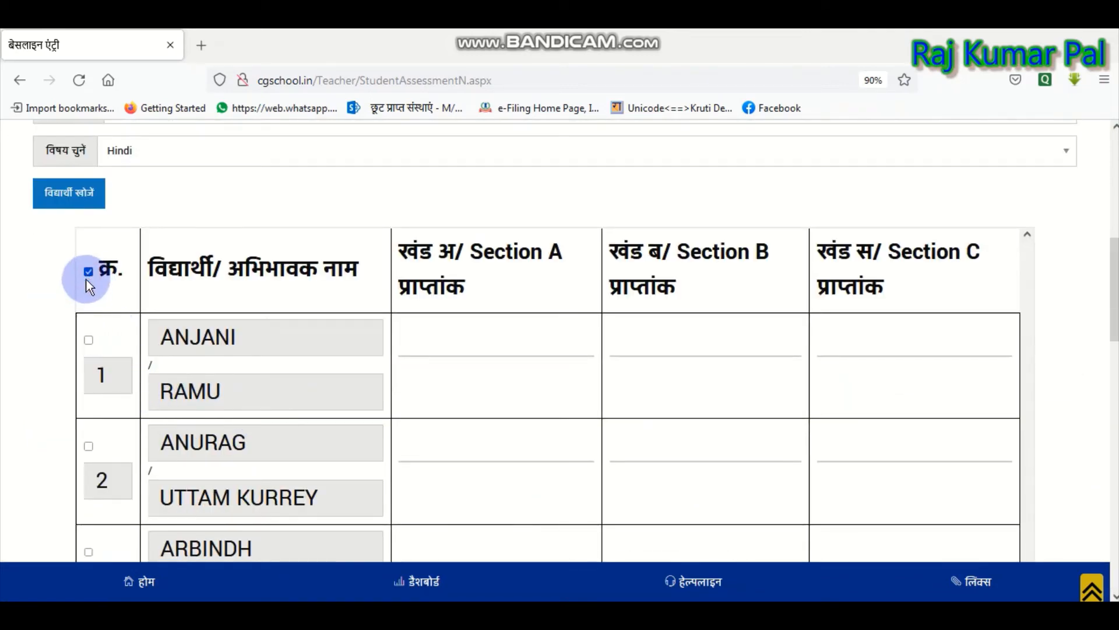
scroll(193, 357, down, 5)
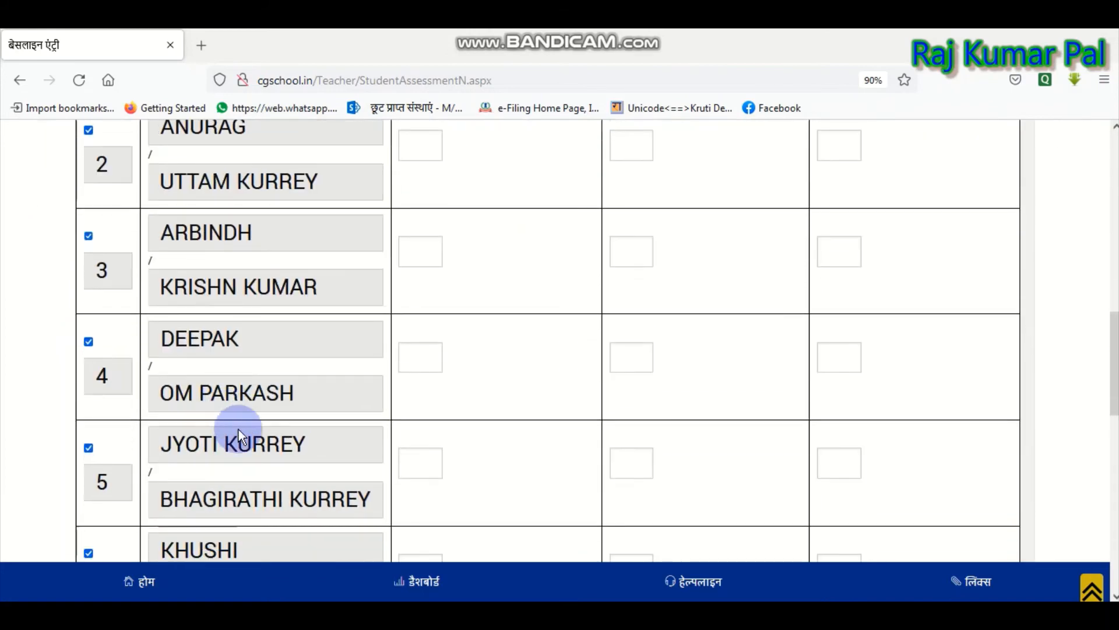
scroll(238, 431, down, 10)
scroll(210, 408, up, 12)
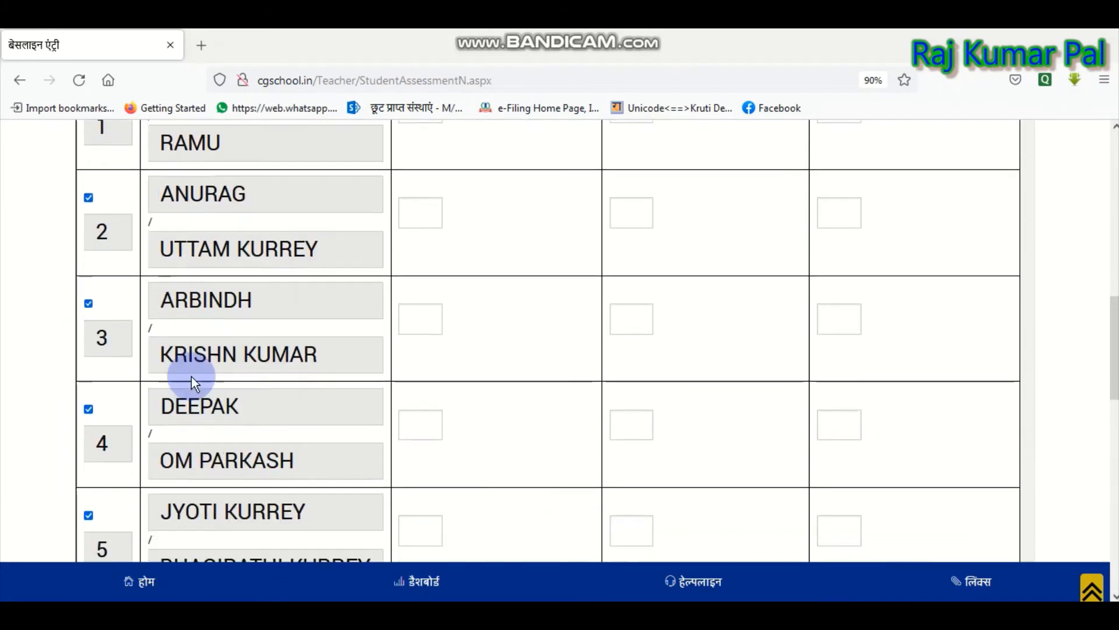
scroll(192, 382, up, 1)
scroll(87, 192, up, 3)
scroll(253, 330, down, 5)
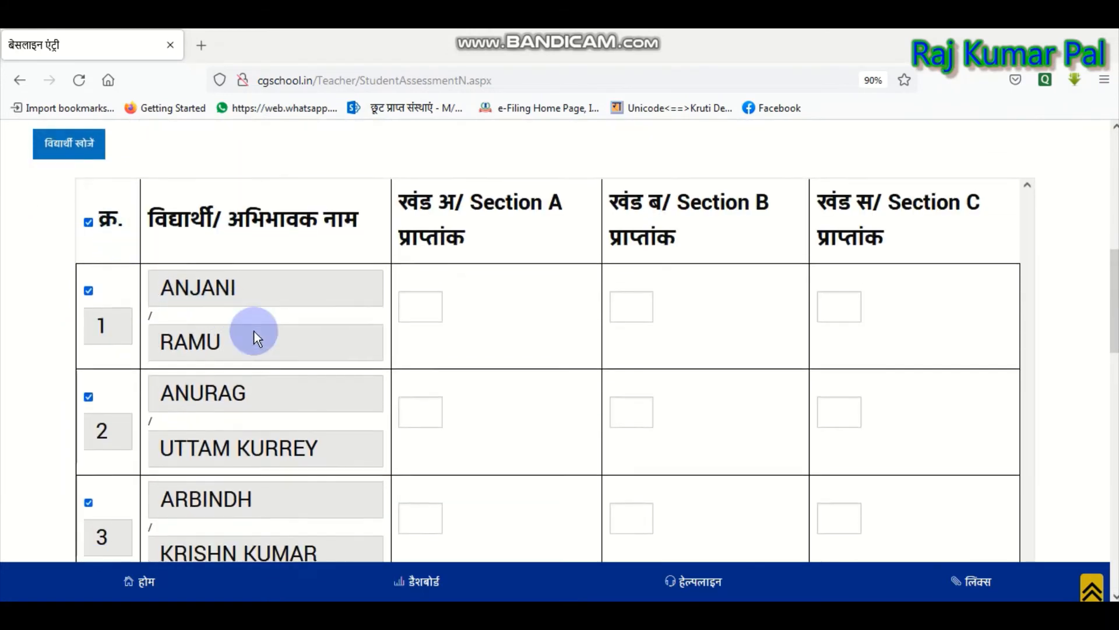
scroll(408, 396, down, 5)
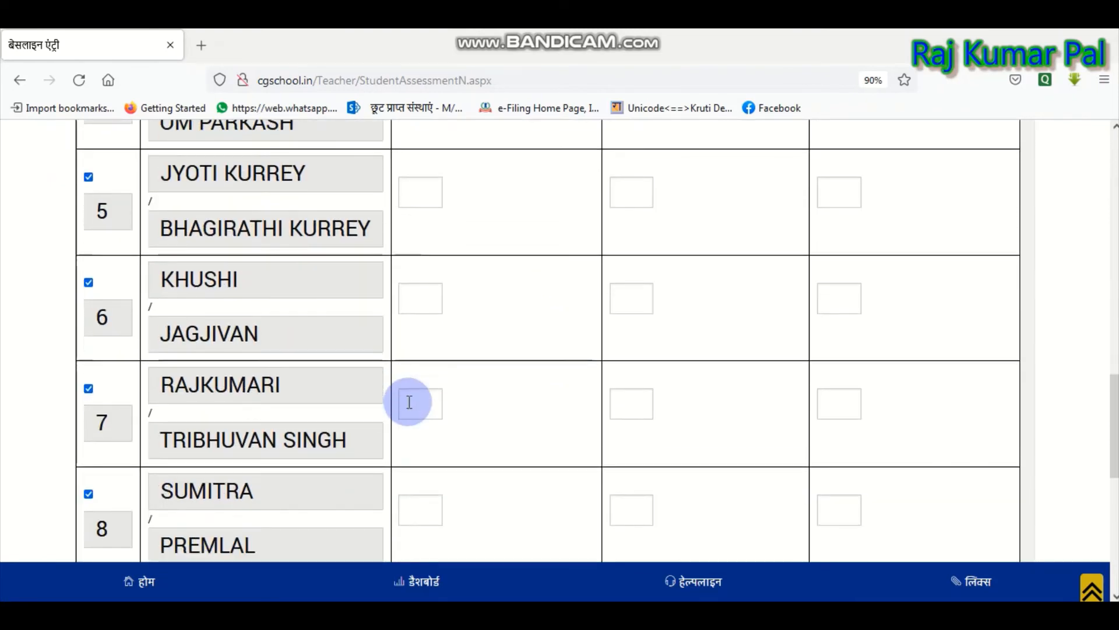
scroll(408, 402, down, 2)
scroll(410, 407, down, 6)
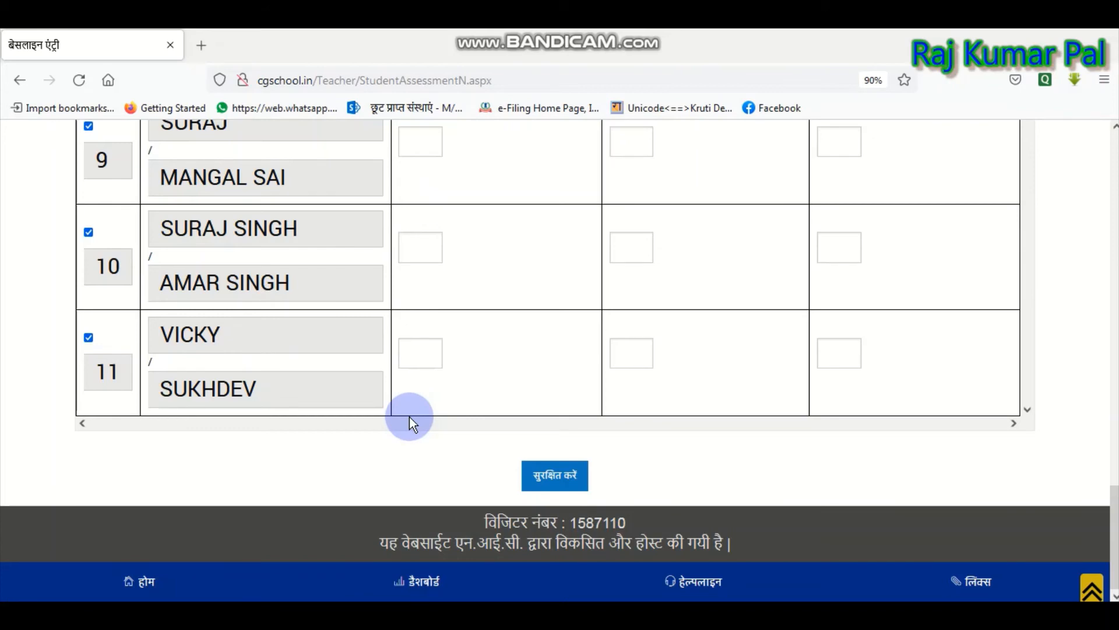
scroll(409, 417, up, 4)
scroll(411, 416, up, 8)
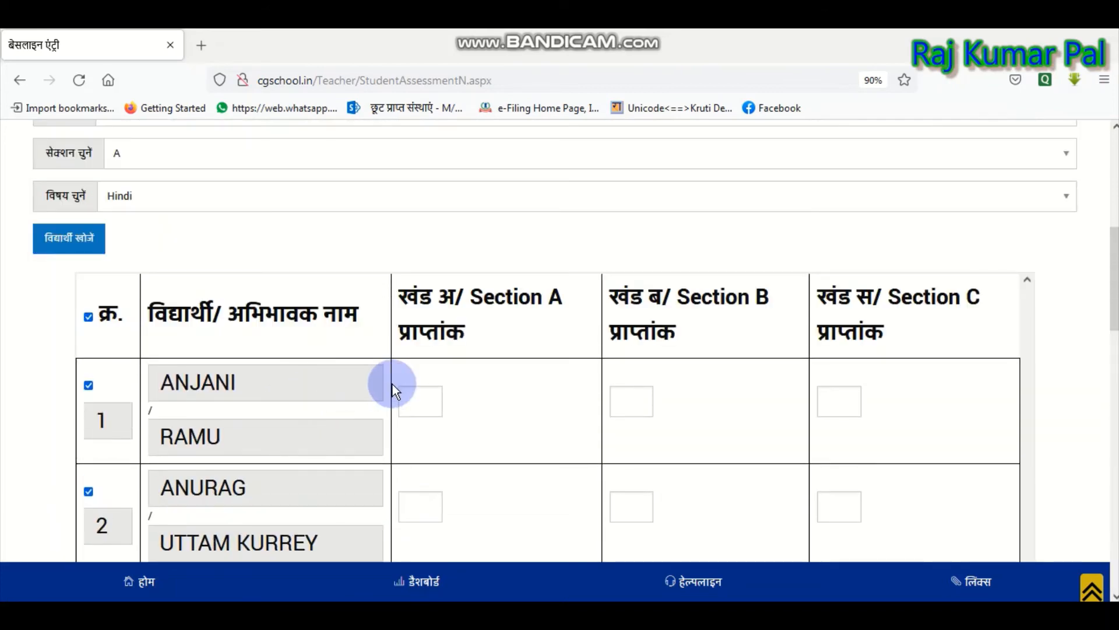
click(421, 402)
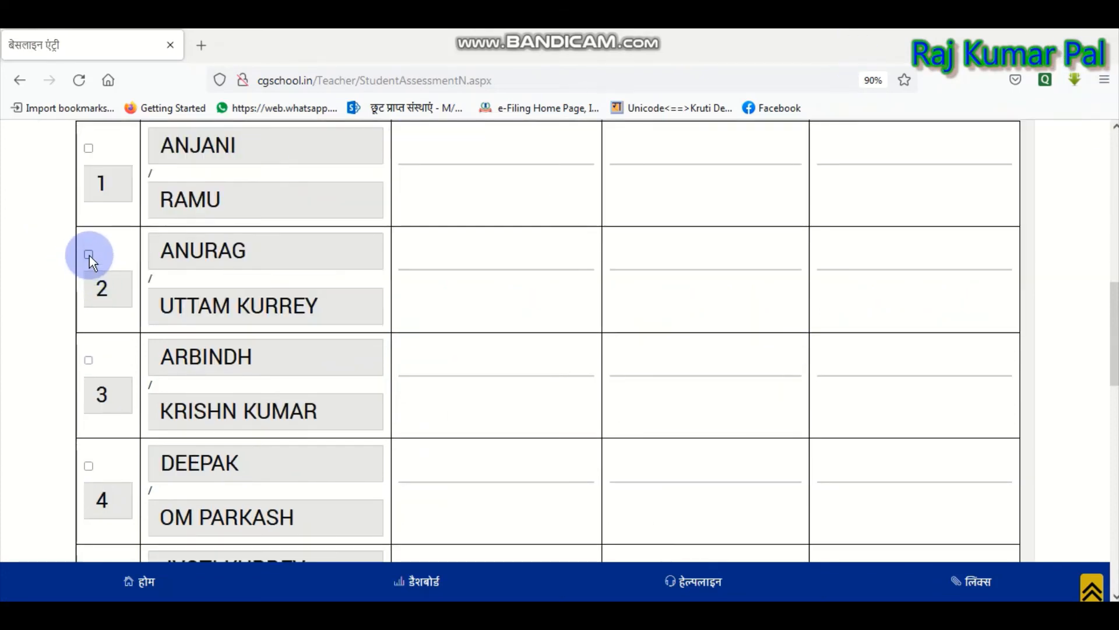
- Select only the second student in the list and enter marks of 20 for Section A, 7 for Section B and 8 for Section C
click(89, 255)
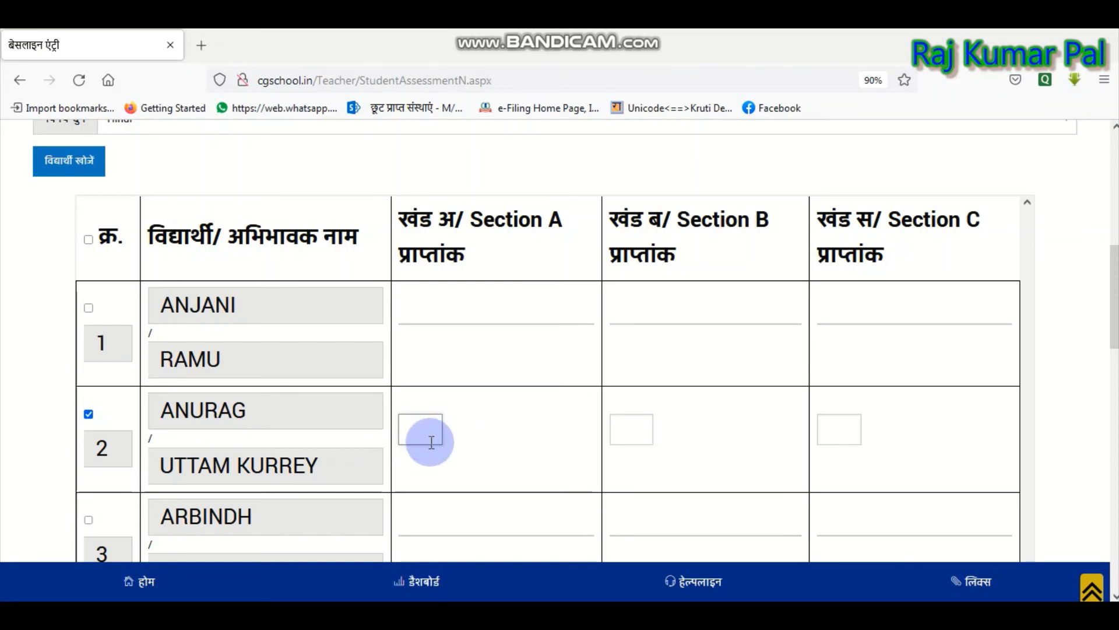
text(20)
click(646, 424)
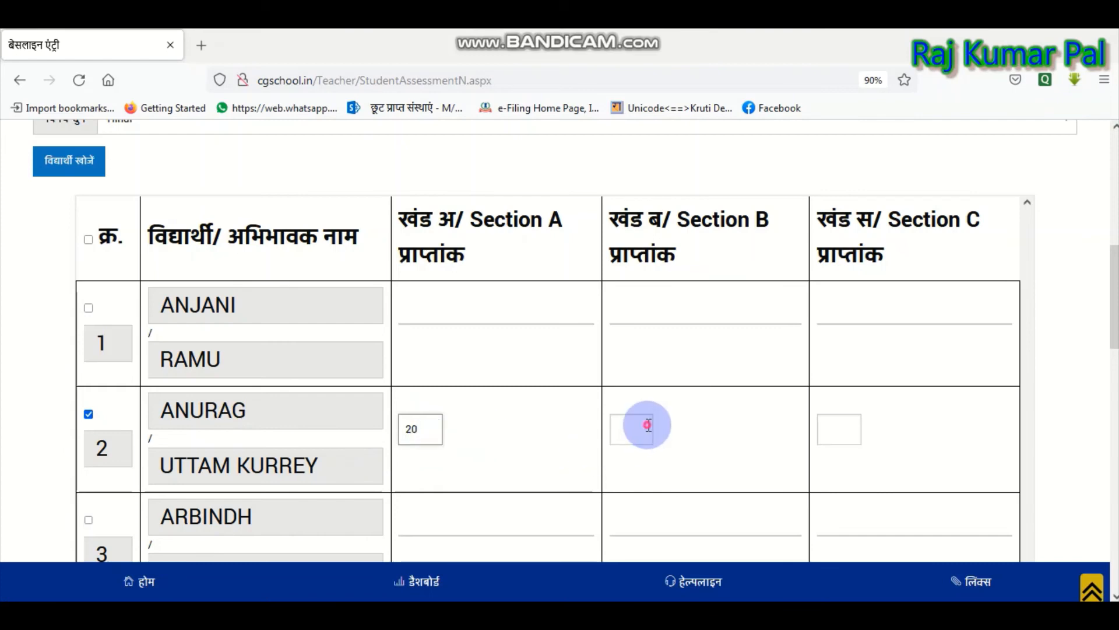
text(7)
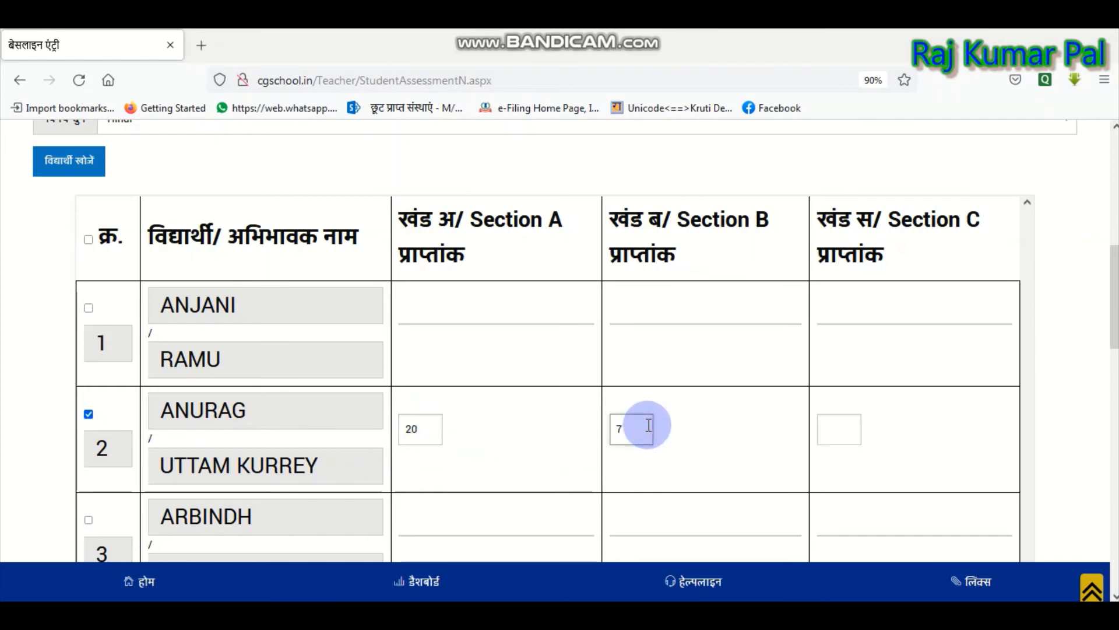
click(855, 434)
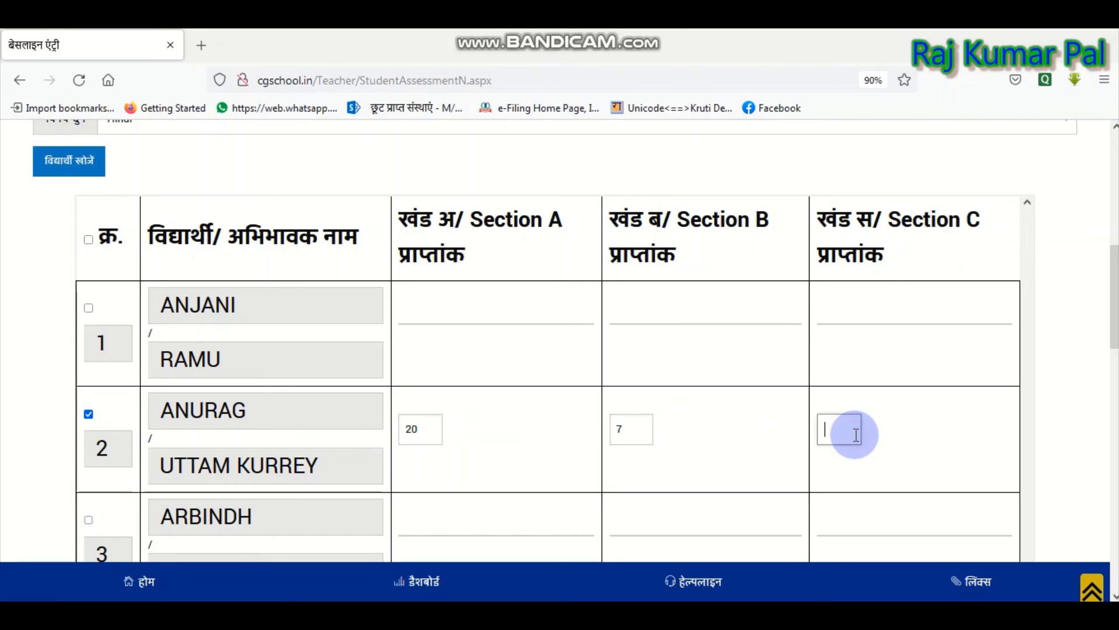
text(8)
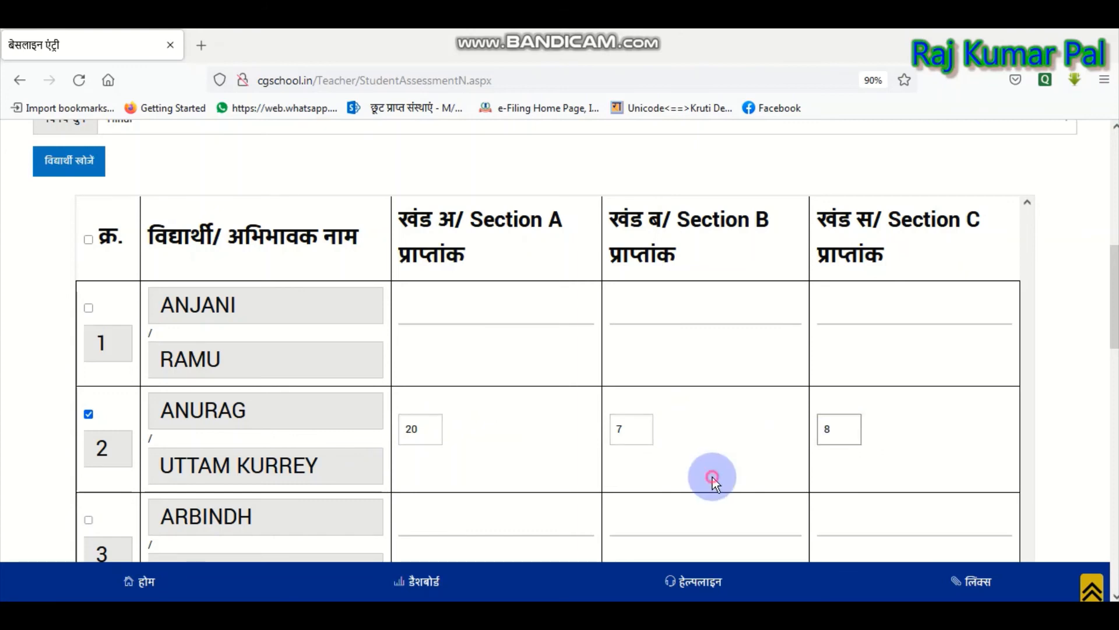
- Save the baseline marks entered for the second student of the class list
scroll(436, 426, down, 3)
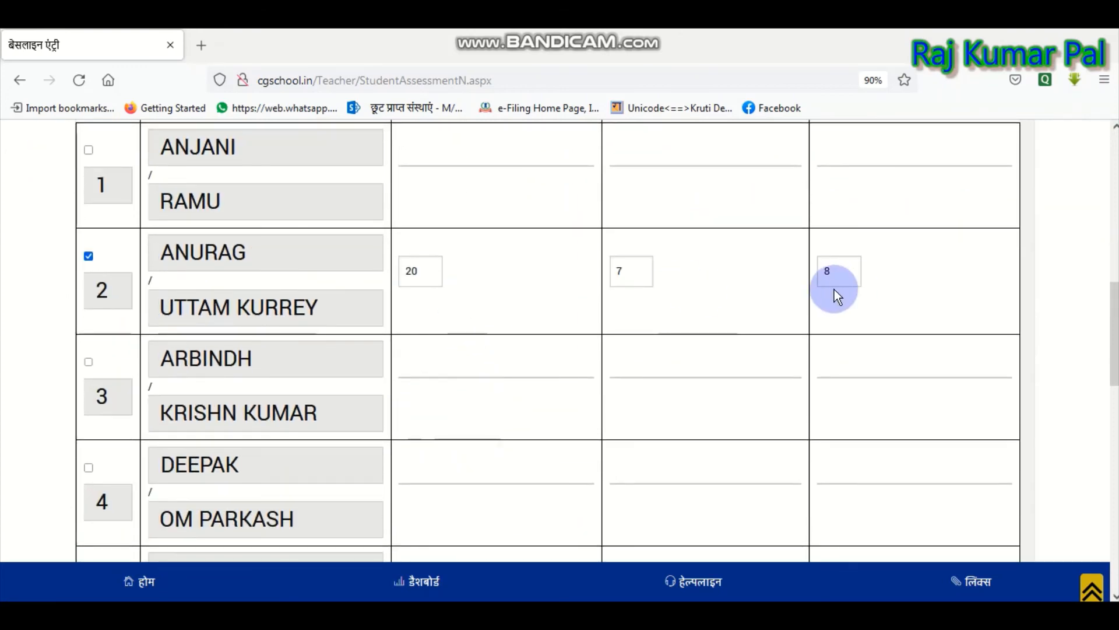
scroll(537, 297, down, 13)
scroll(488, 358, down, 3)
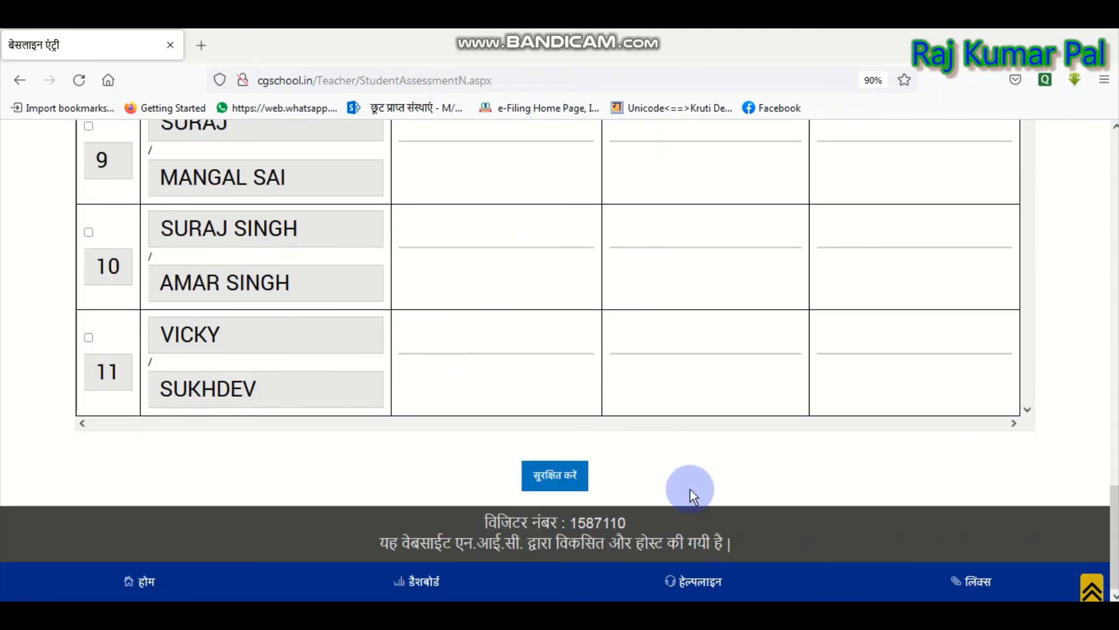
click(561, 485)
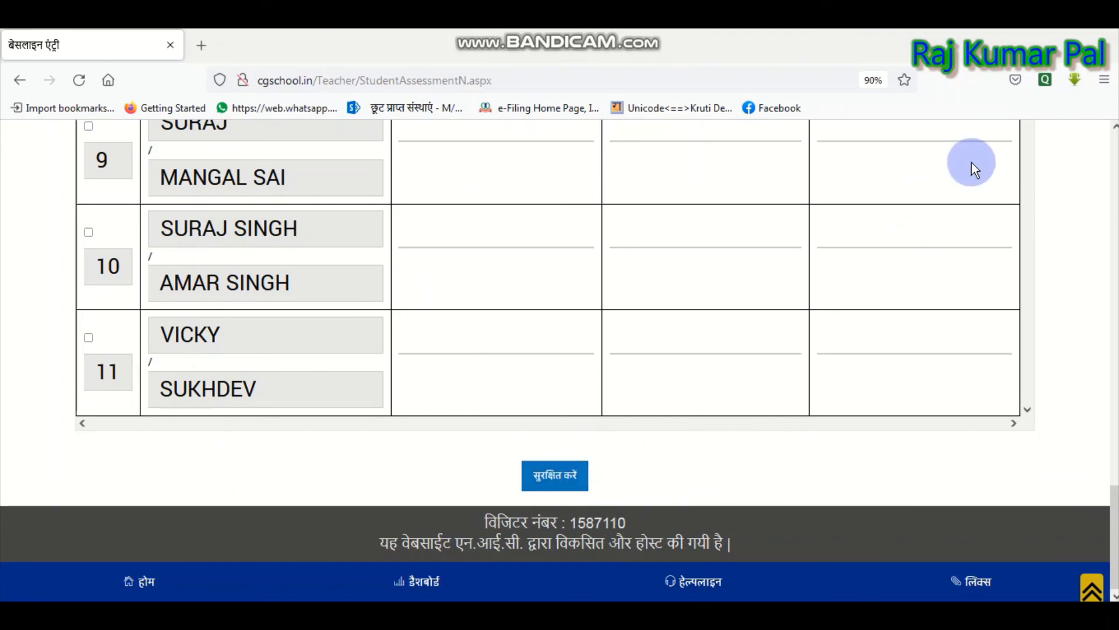